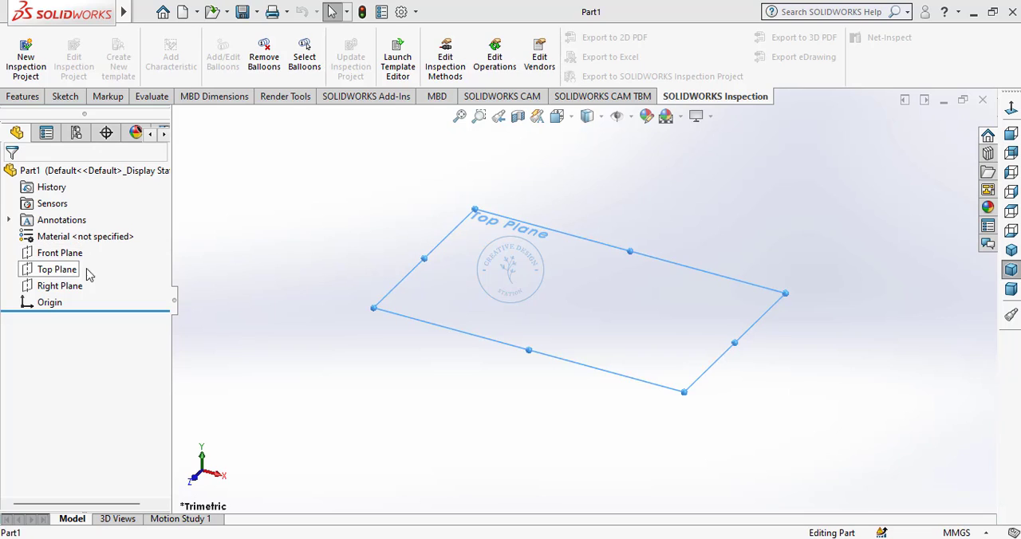
Start a sketch on the Top Plane and draw a circle about 112 mm in diameter centred on the origin.
left_click(84, 248)
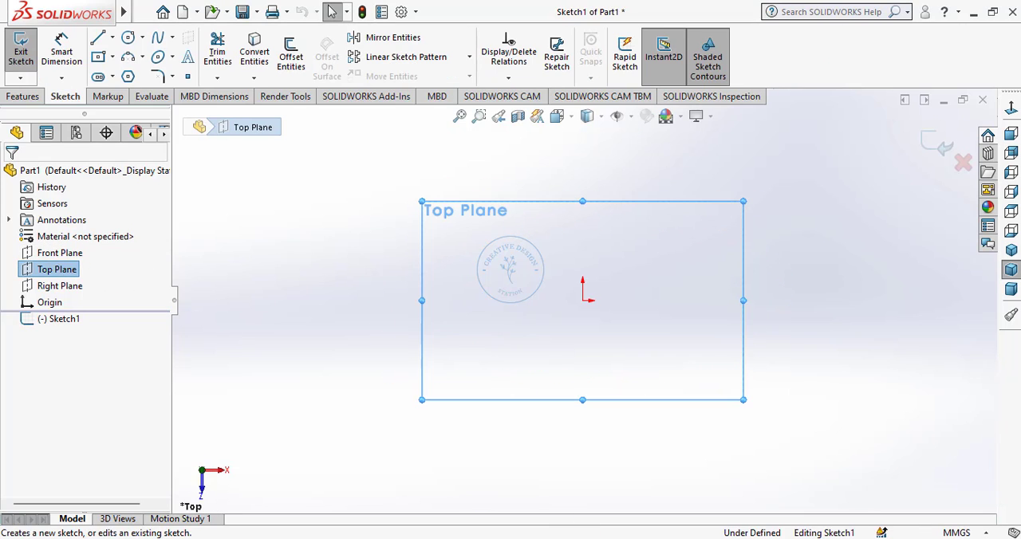
left_click(129, 38)
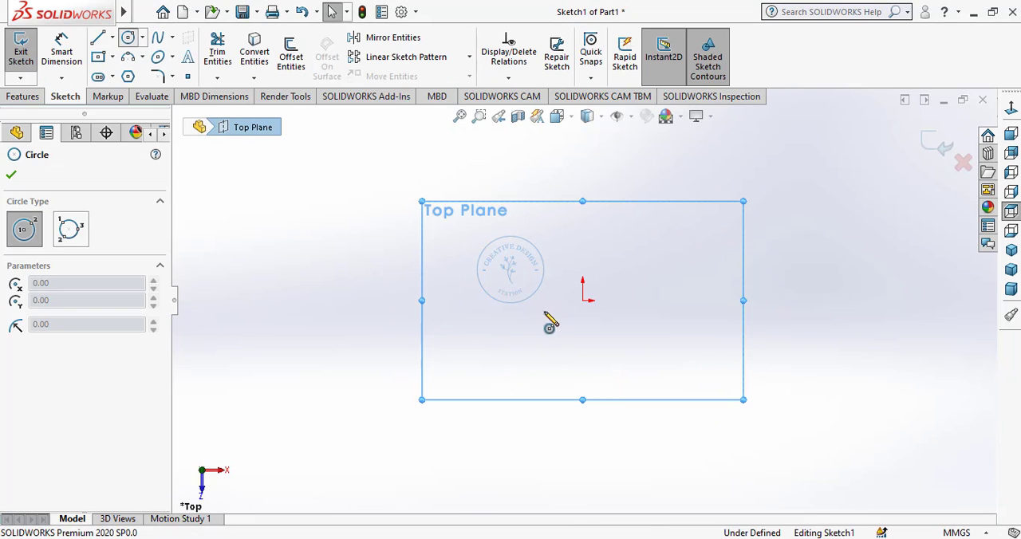
left_click(583, 300)
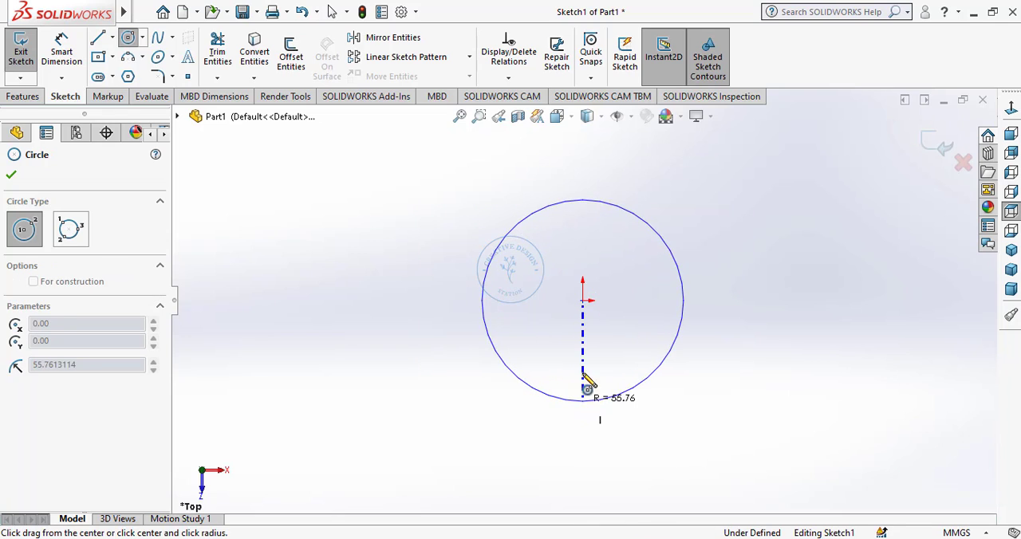
left_click(585, 401)
left_click(12, 177)
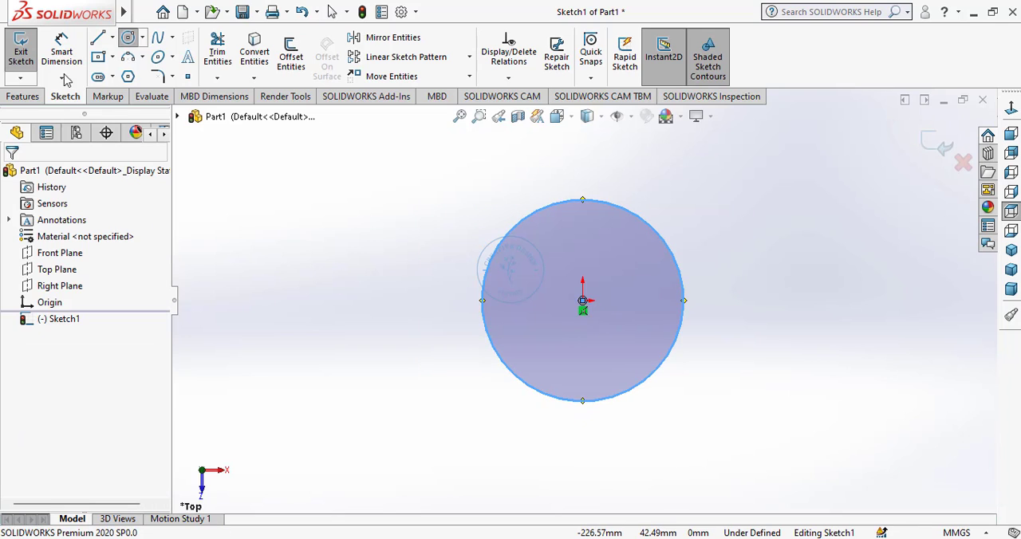
Dimension the circle's diameter as 100 mm and extrude it 10 mm into a base disc.
left_click(62, 52)
left_click(455, 323)
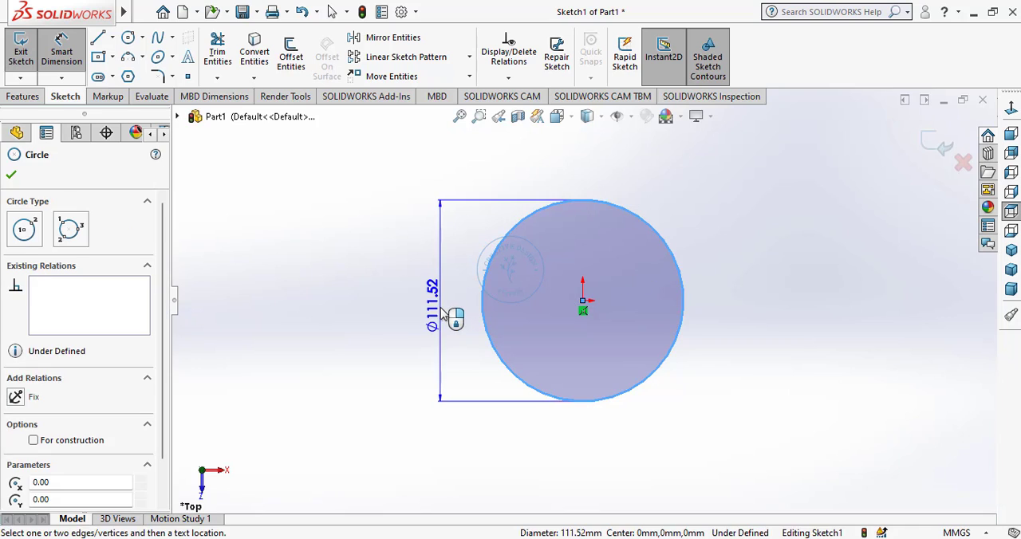
left_click(405, 332)
type("100")
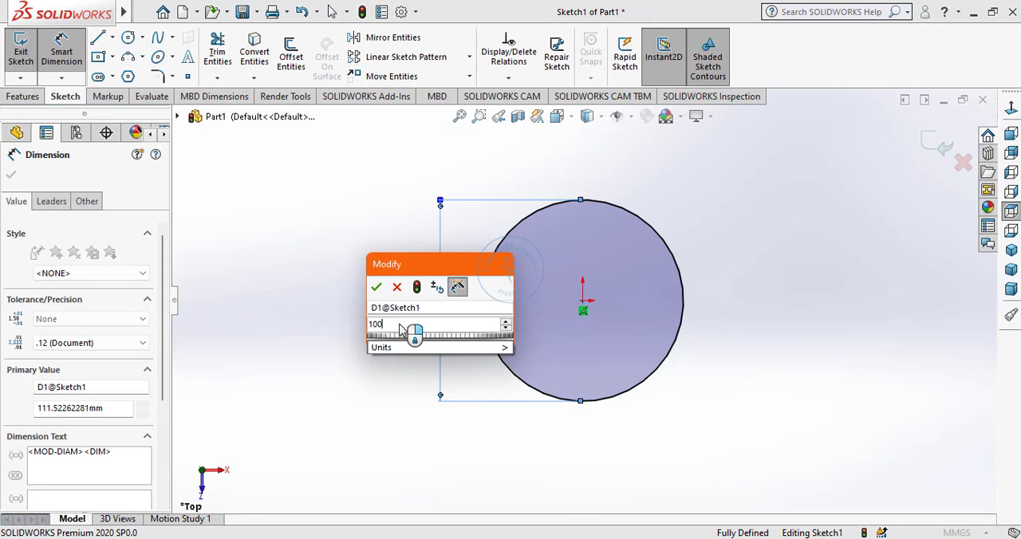
key("Return")
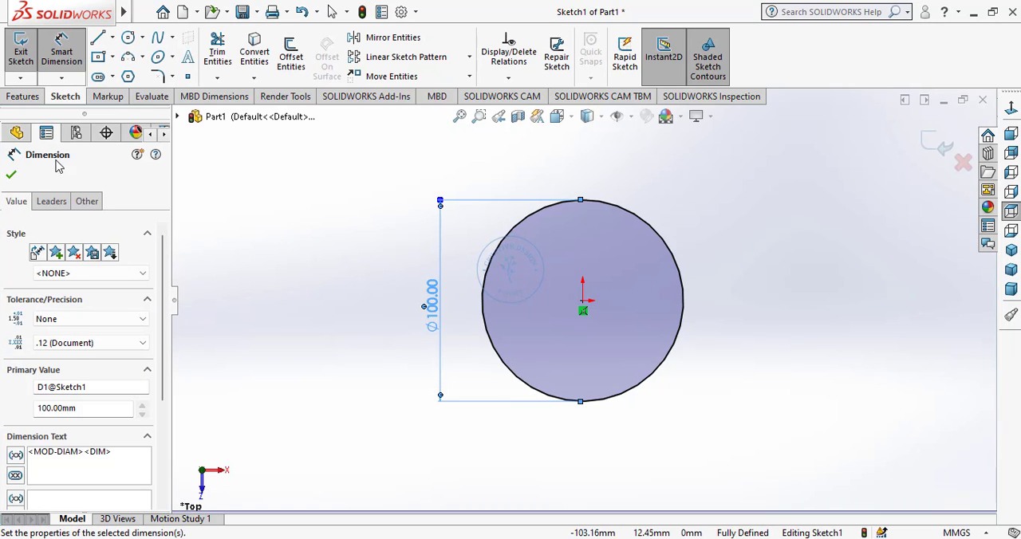
left_click(12, 174)
left_click(30, 96)
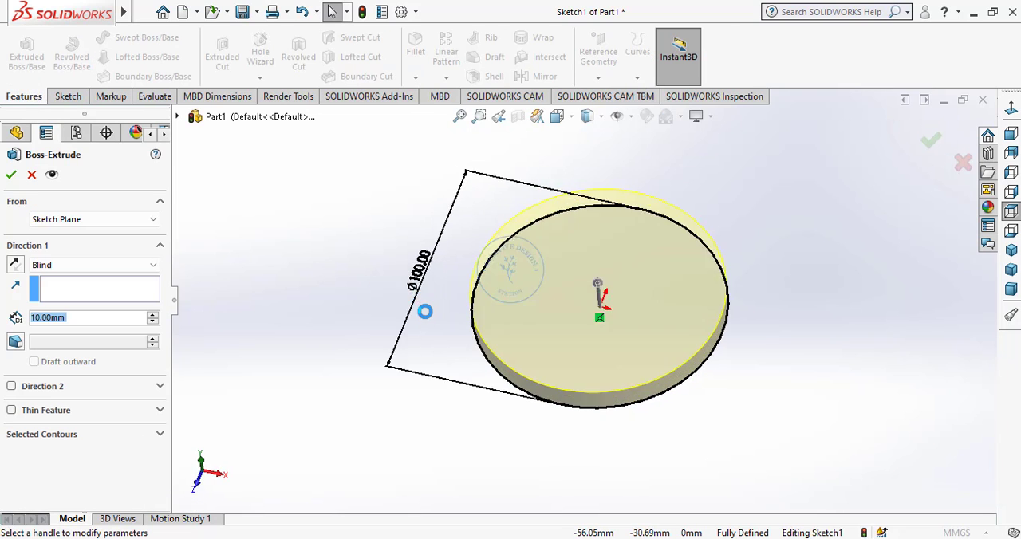
left_click(12, 175)
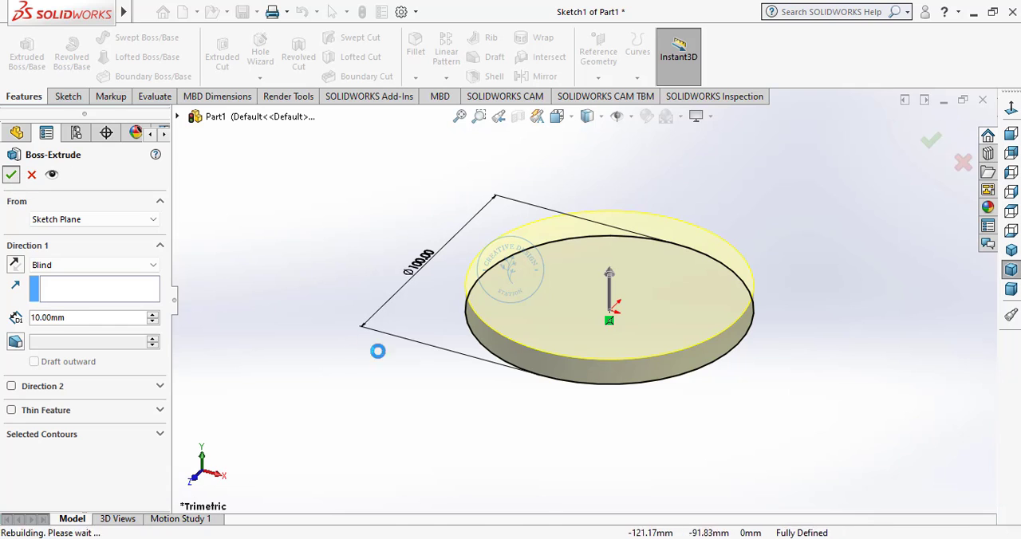
Start a sketch on the disc's top face and draw a circle about 59 mm in diameter centred on the origin.
left_click(612, 322)
key("ctrl+7")
left_click(638, 237)
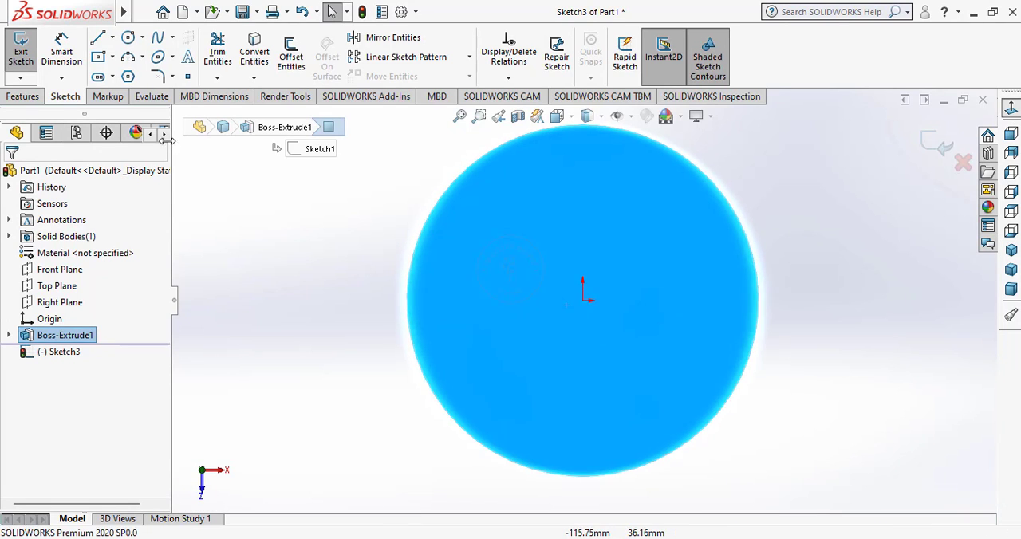
left_click(582, 300)
left_click(592, 409)
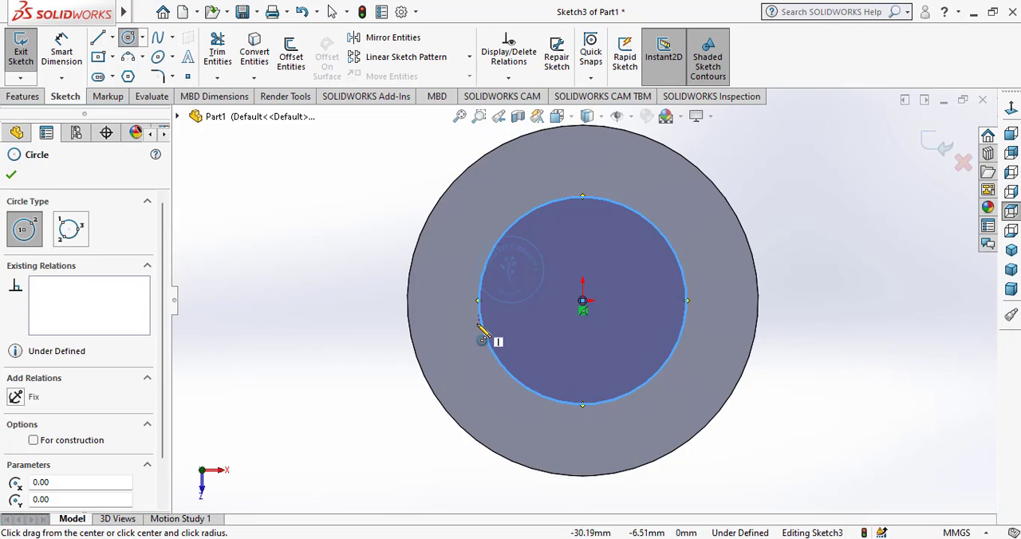
right_click(483, 338)
left_click(515, 335)
Dimension the new circle on the disc with a diameter of 70 mm.
left_click(65, 56)
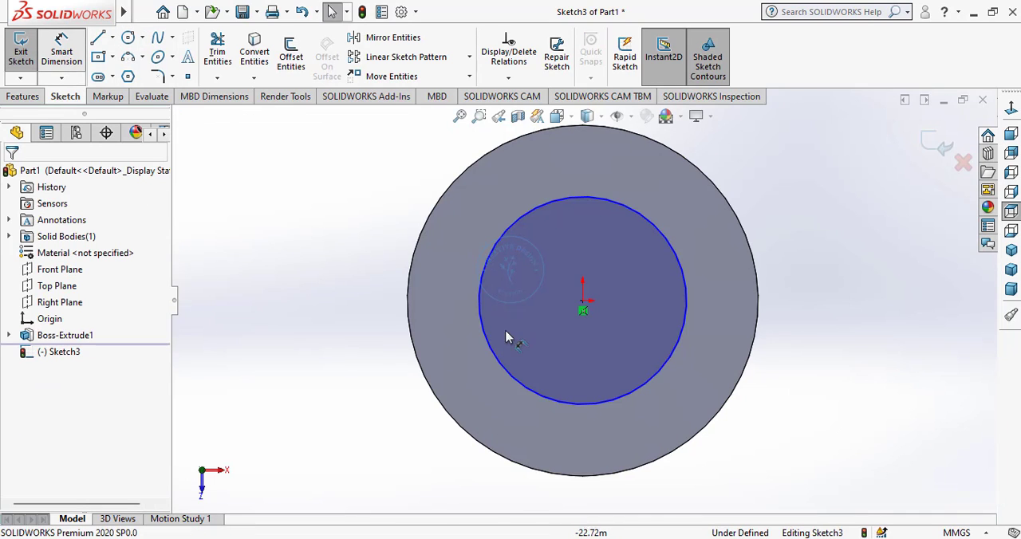
left_click(492, 347)
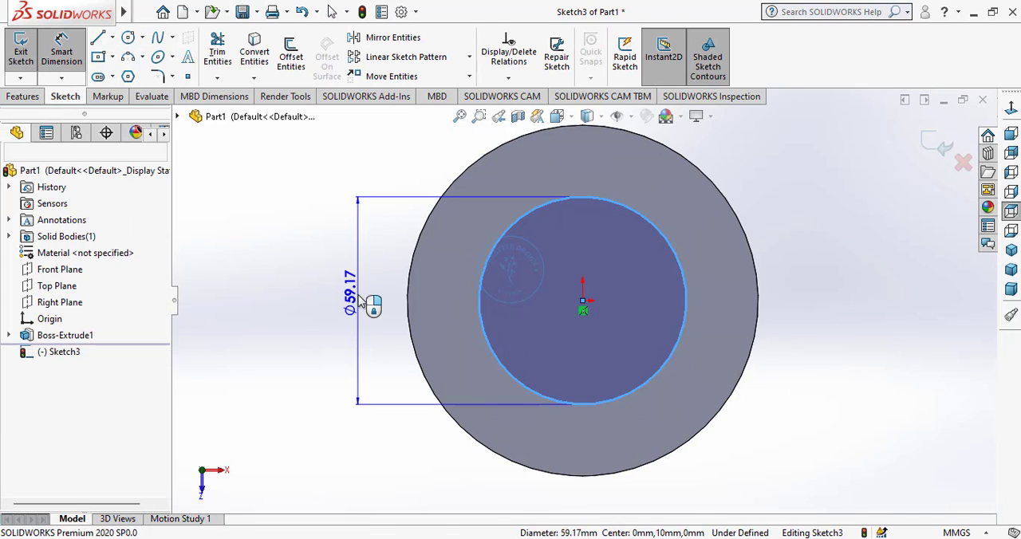
left_click(359, 301)
type("70")
key("Return")
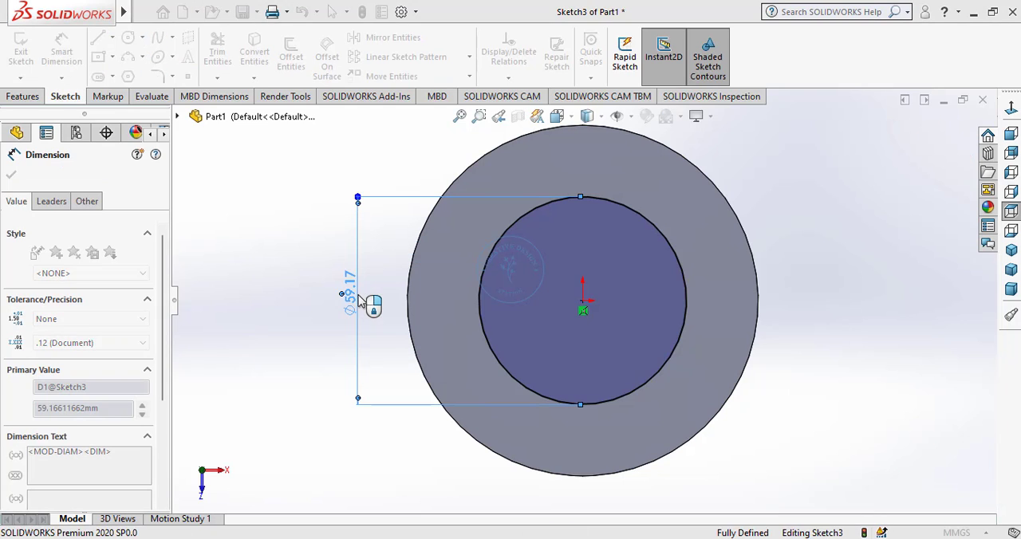
right_click(314, 275)
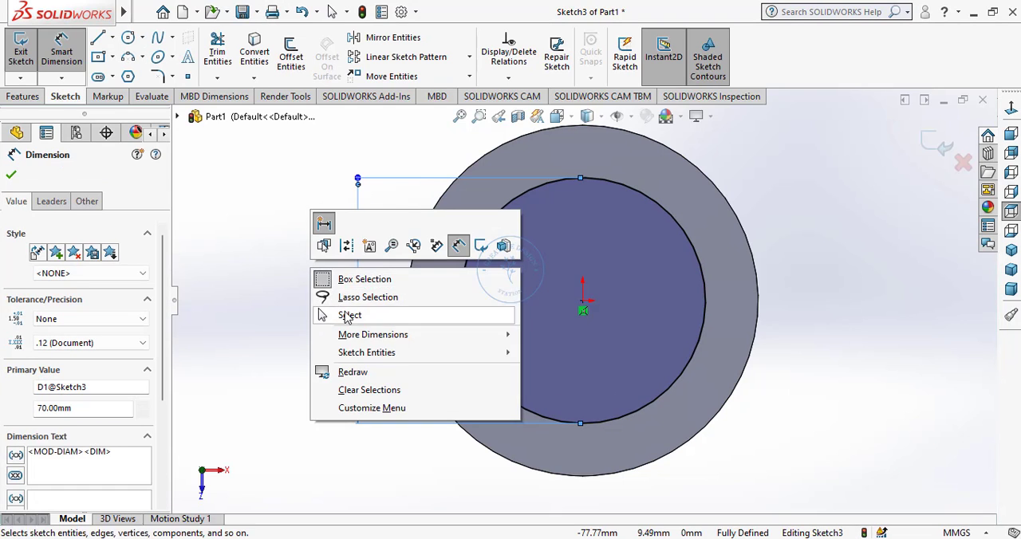
left_click(347, 314)
Extrude the 70 mm circle 50 mm upward as a boss merged with the base disc.
left_click(29, 99)
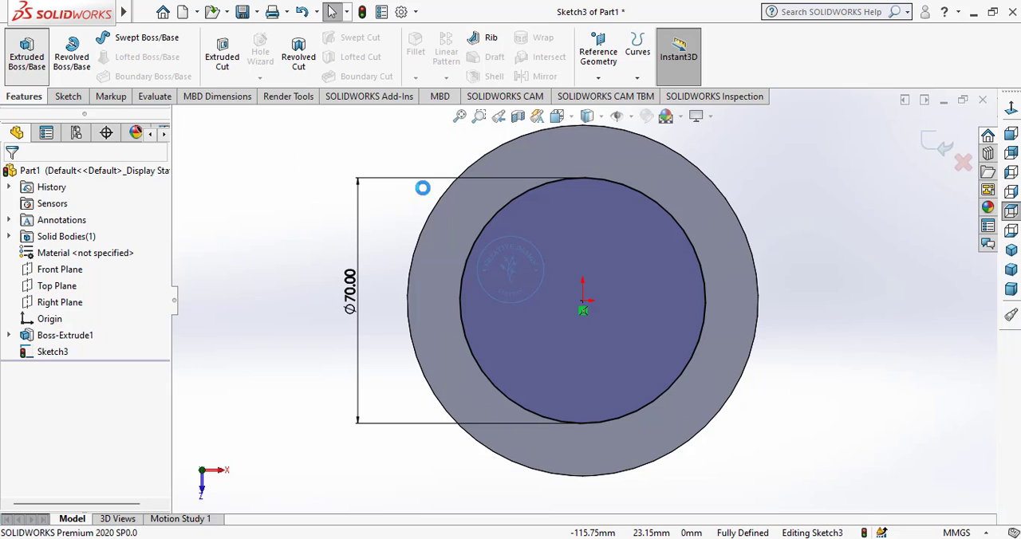
left_click(1010, 252)
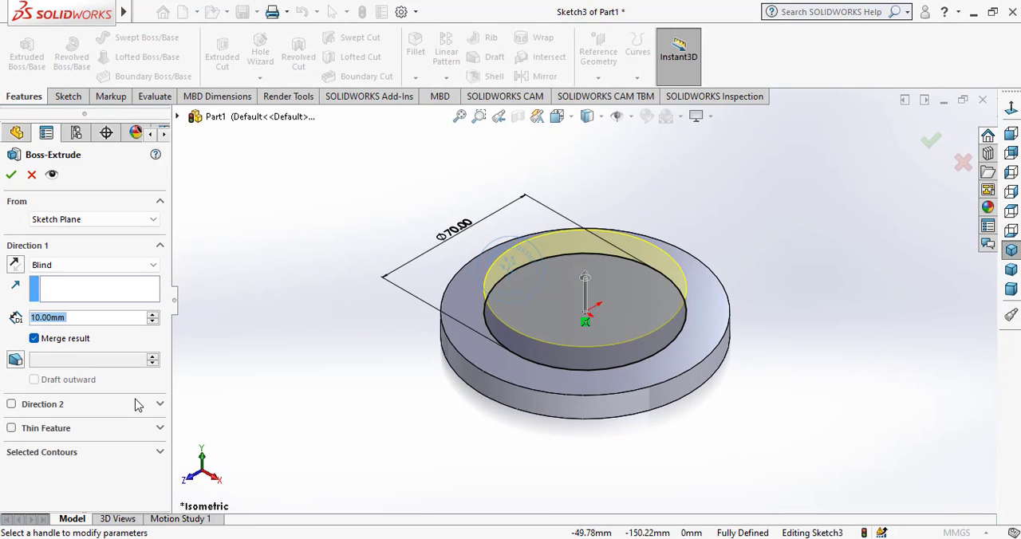
type("50")
key("Return")
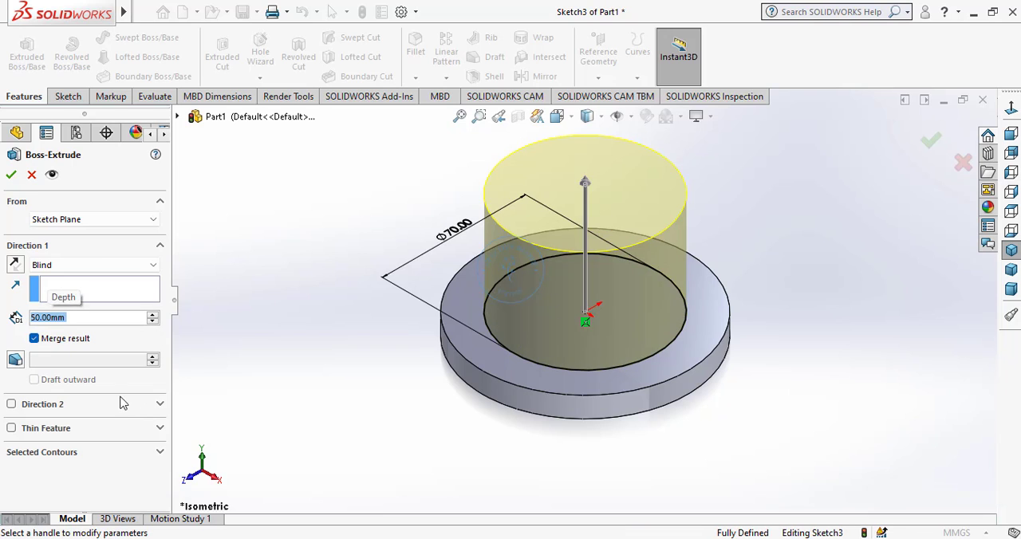
left_click(11, 176)
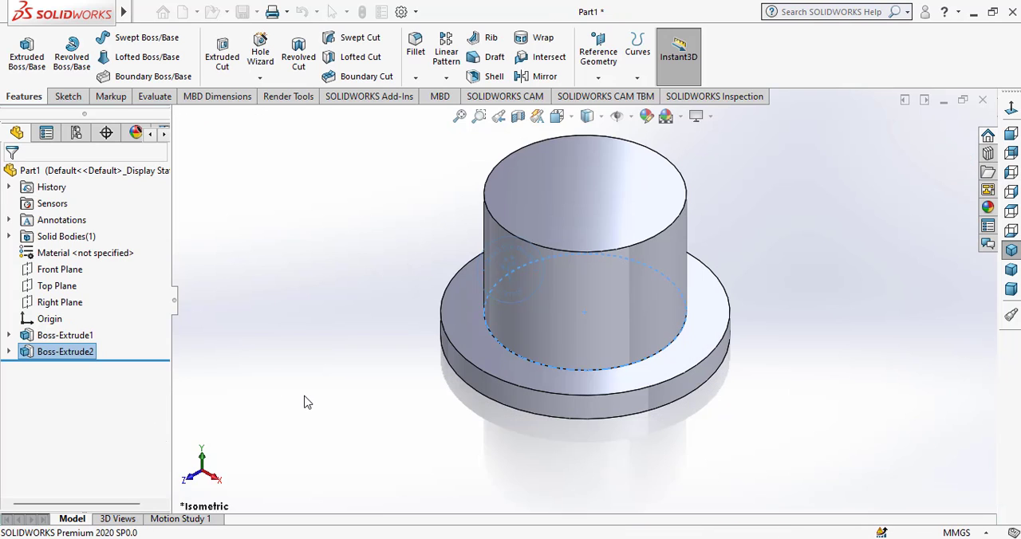
Start a sketch on the 70 mm boss's top face and draw a circle about 60 mm in diameter centred on the origin.
left_click(564, 198)
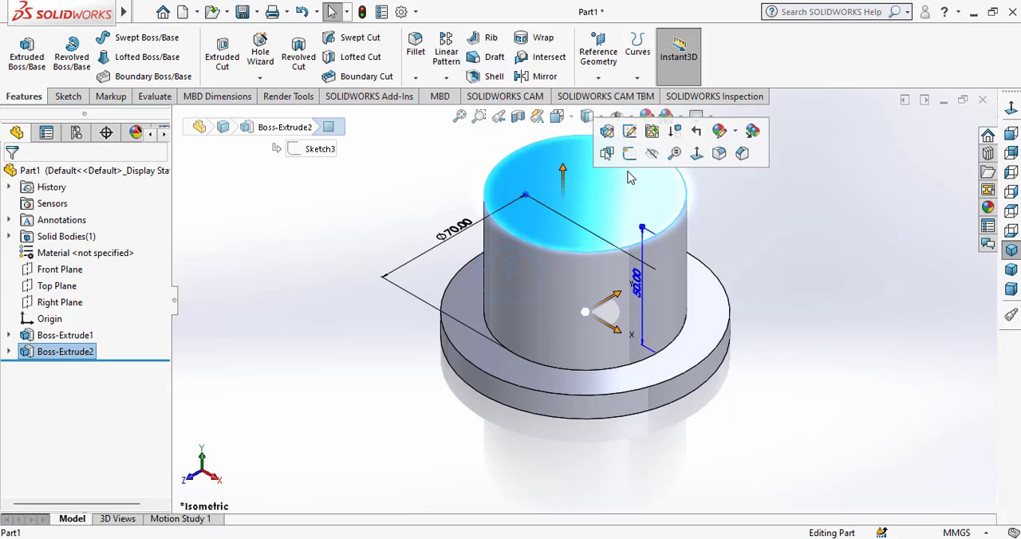
left_click(686, 166)
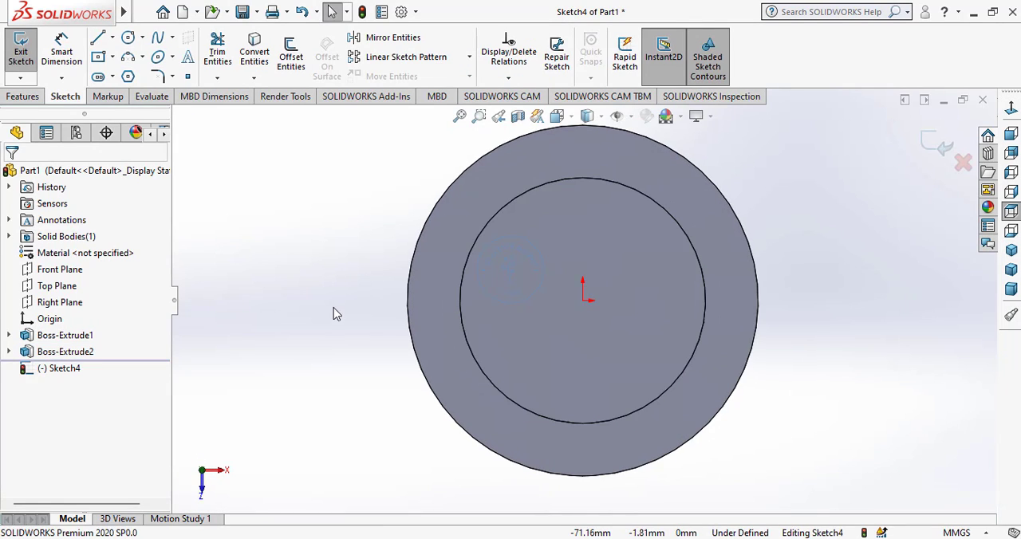
left_click(128, 38)
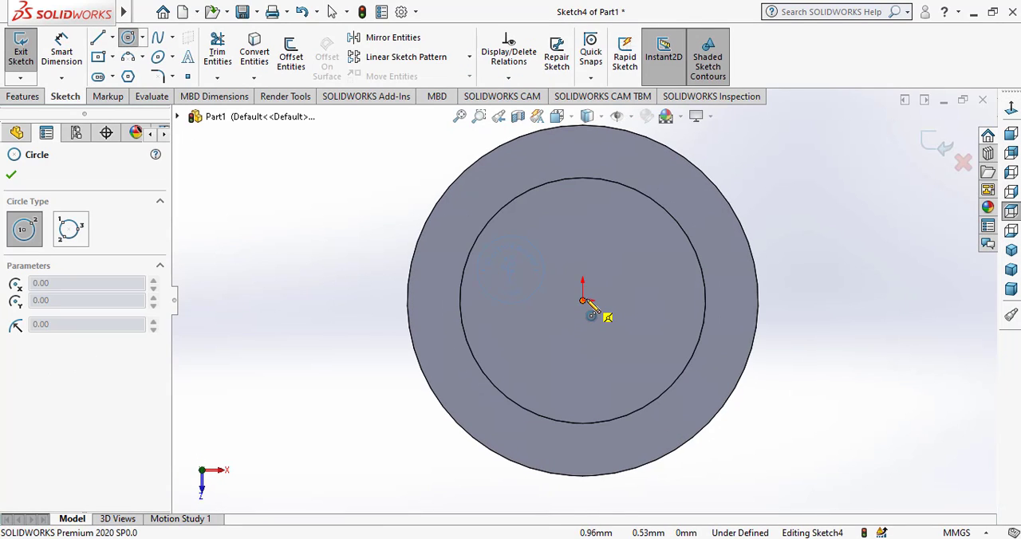
left_click(583, 302)
left_click(587, 403)
right_click(600, 373)
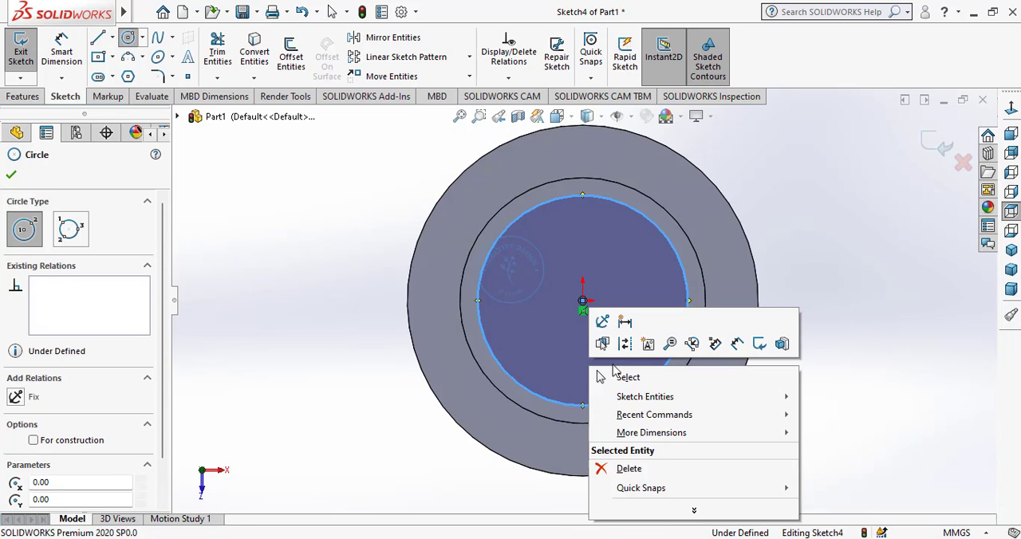
left_click(627, 378)
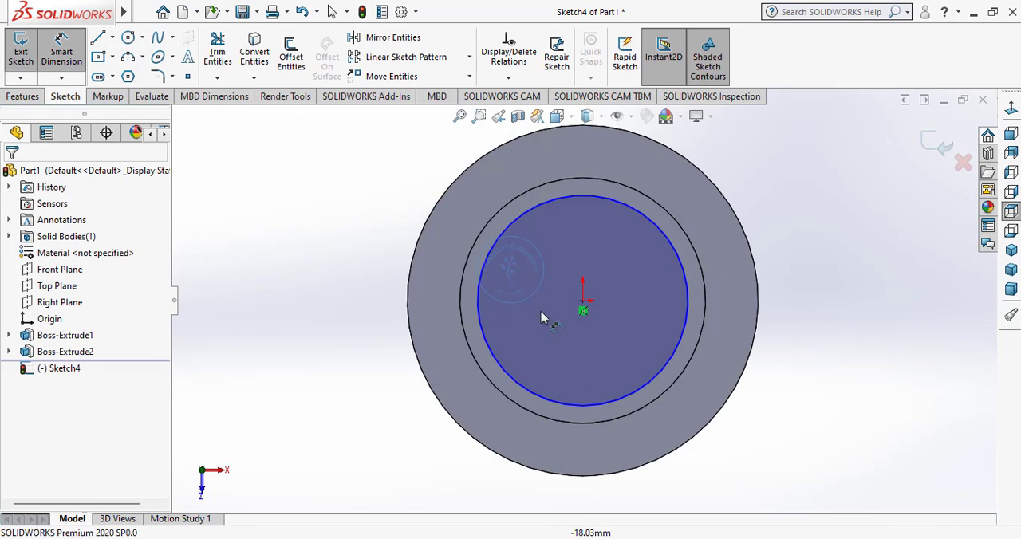
Dimension the circle on the boss's top face with a diameter of 50 mm.
left_click(480, 327)
left_click(358, 309)
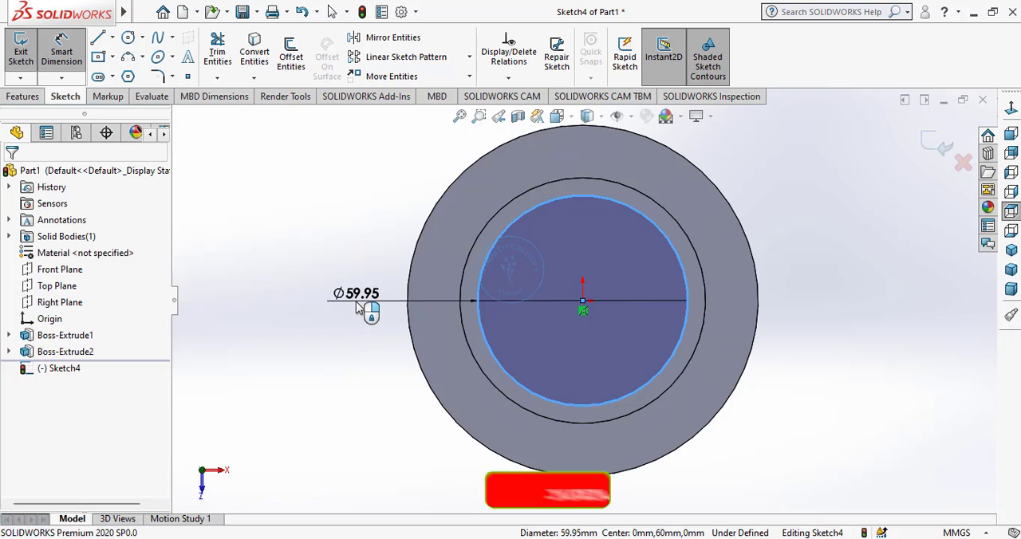
key("Return")
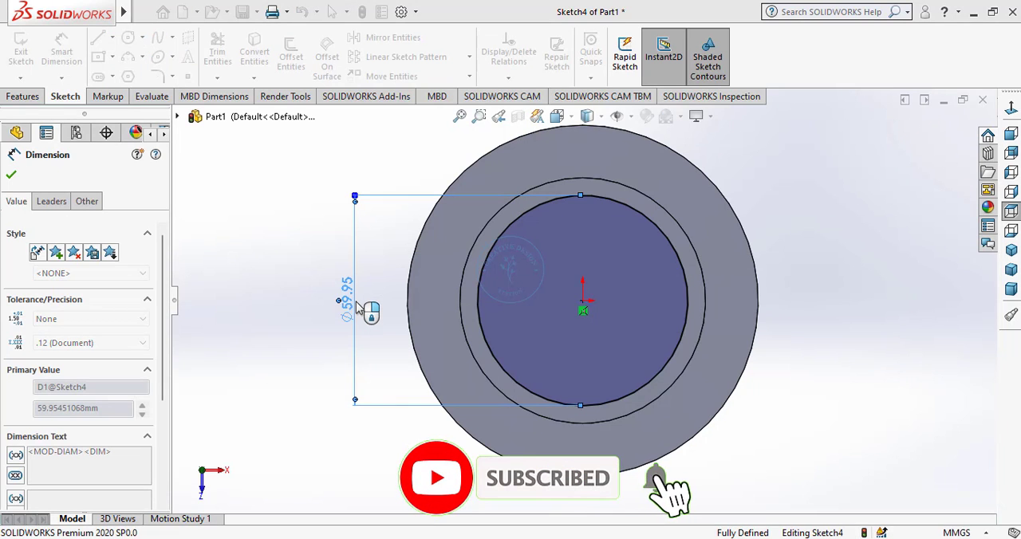
right_click(311, 286)
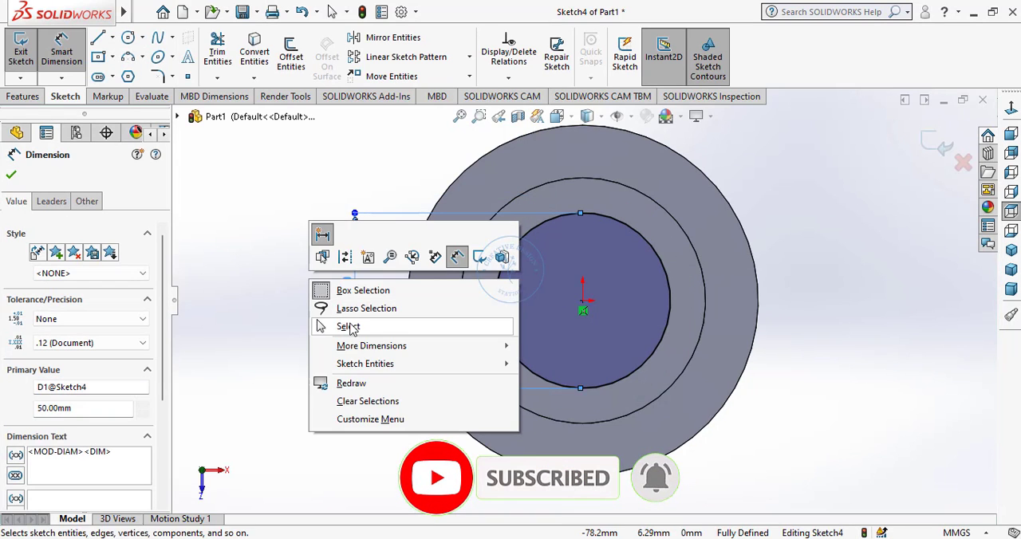
left_click(346, 326)
Extrude the 50 mm circle 40 mm upward as a boss merged with the existing body.
left_click(24, 96)
left_click(26, 55)
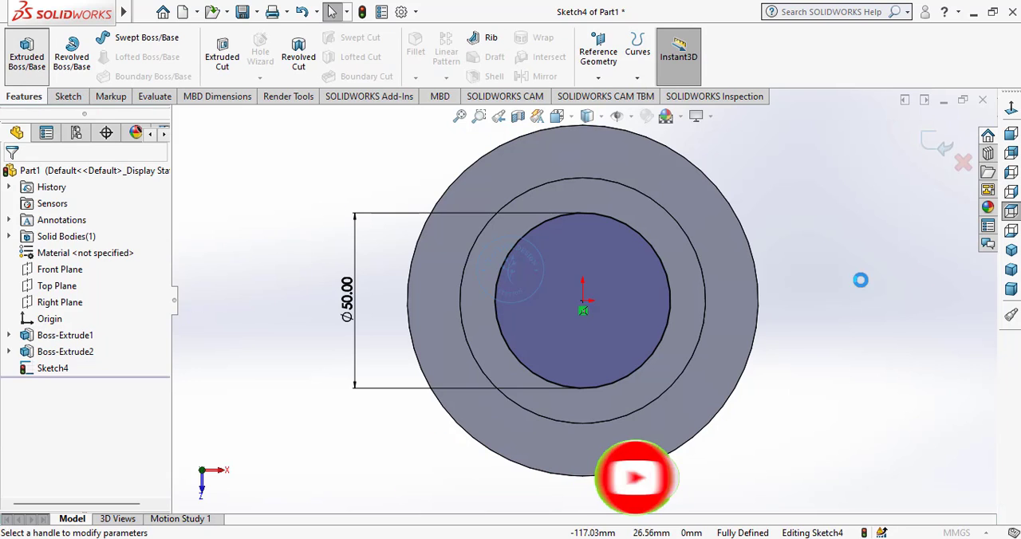
left_click(1013, 251)
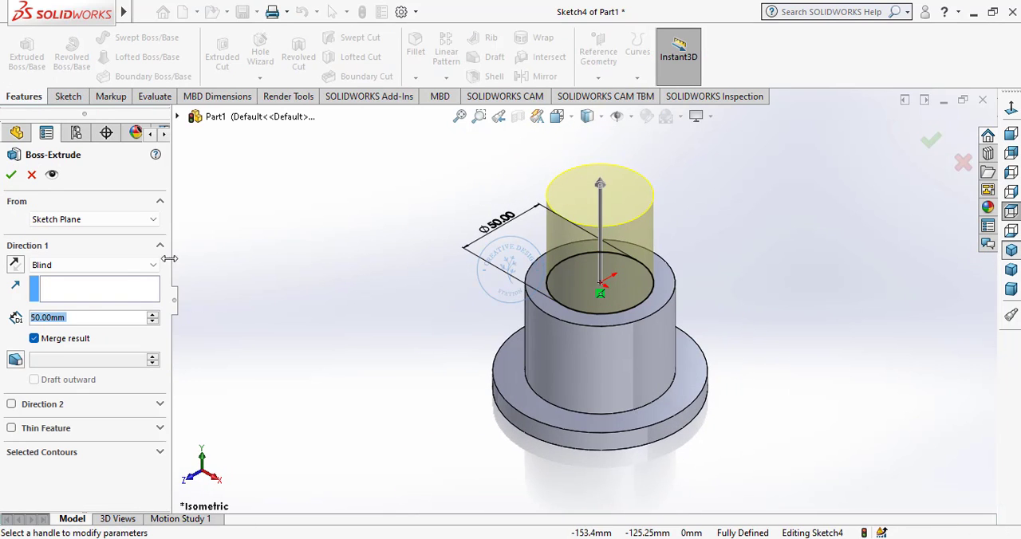
type("40")
key("Return")
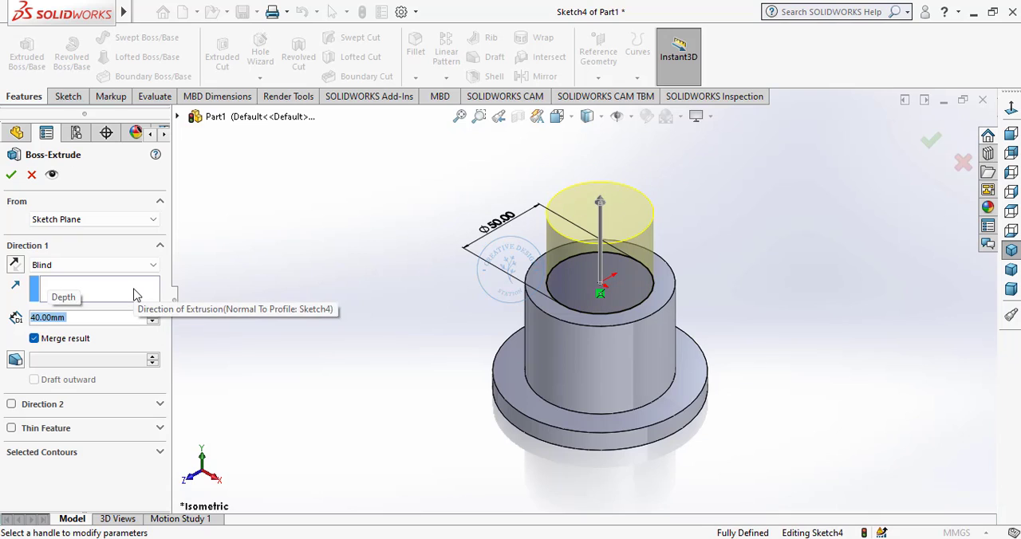
left_click(11, 175)
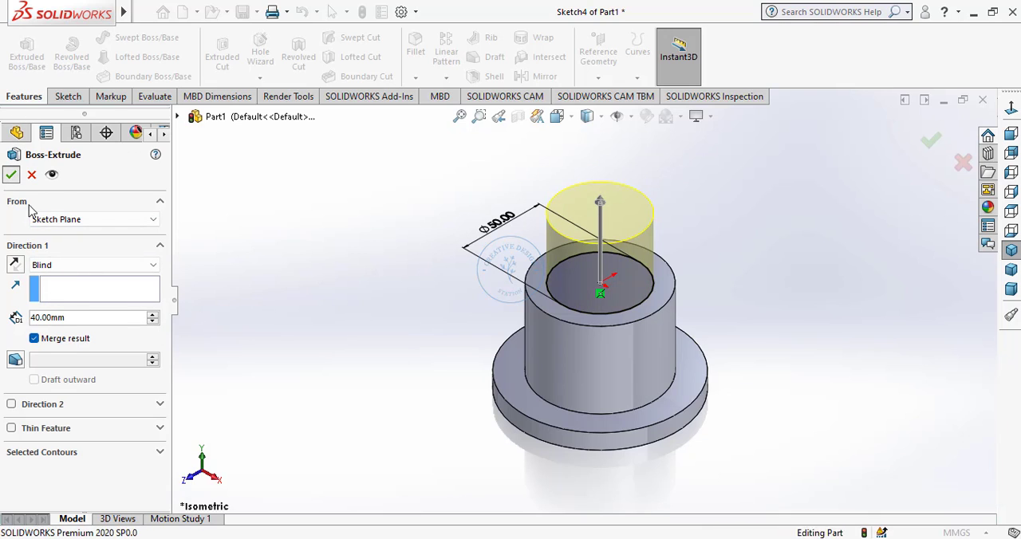
Start a sketch on the base disc's top face and draw a vertical centerline above the origin from the disc's edge to the 70 mm boss.
left_click(529, 405)
left_click(596, 418)
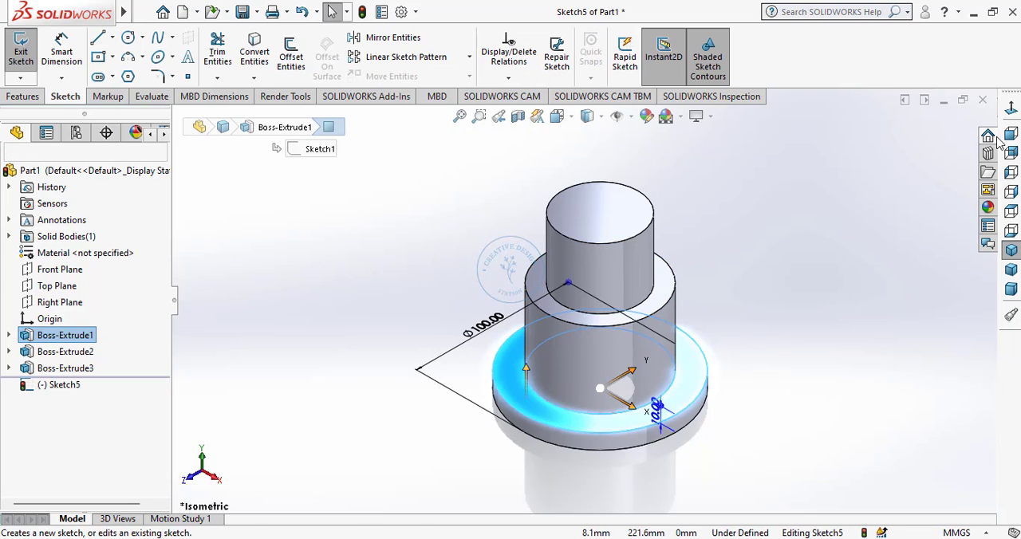
left_click(378, 230)
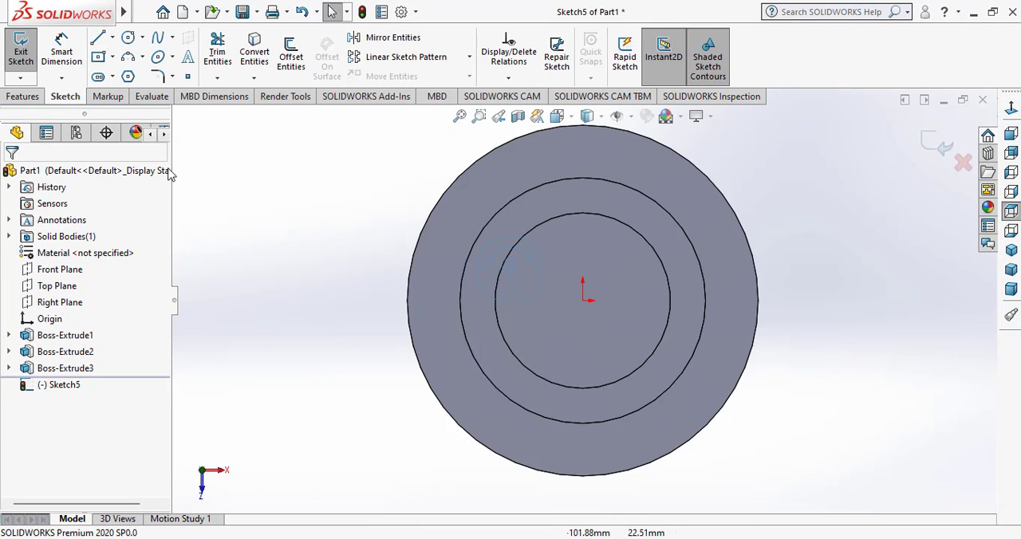
left_click(112, 37)
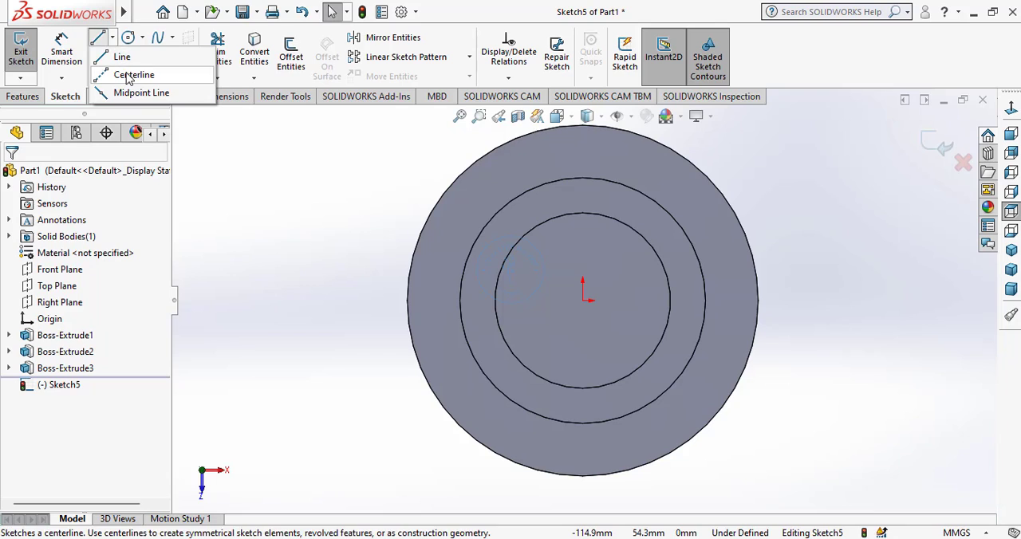
left_click(131, 73)
left_click(583, 127)
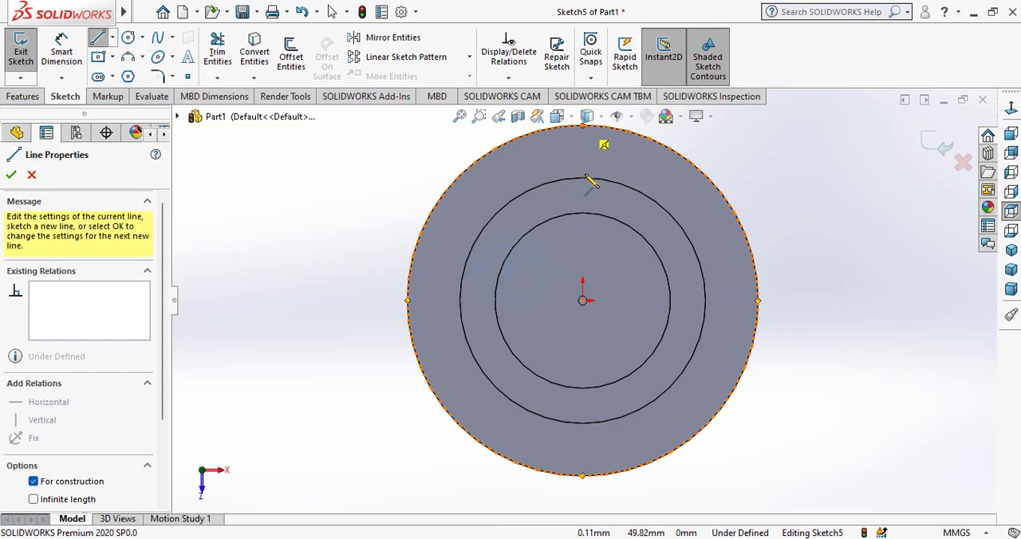
left_click(583, 178)
right_click(258, 137)
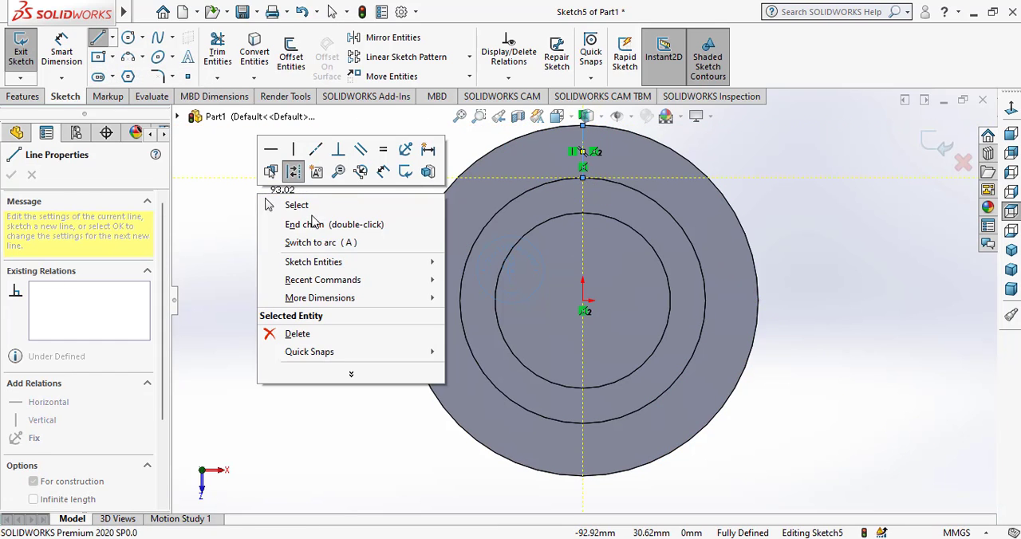
left_click(295, 205)
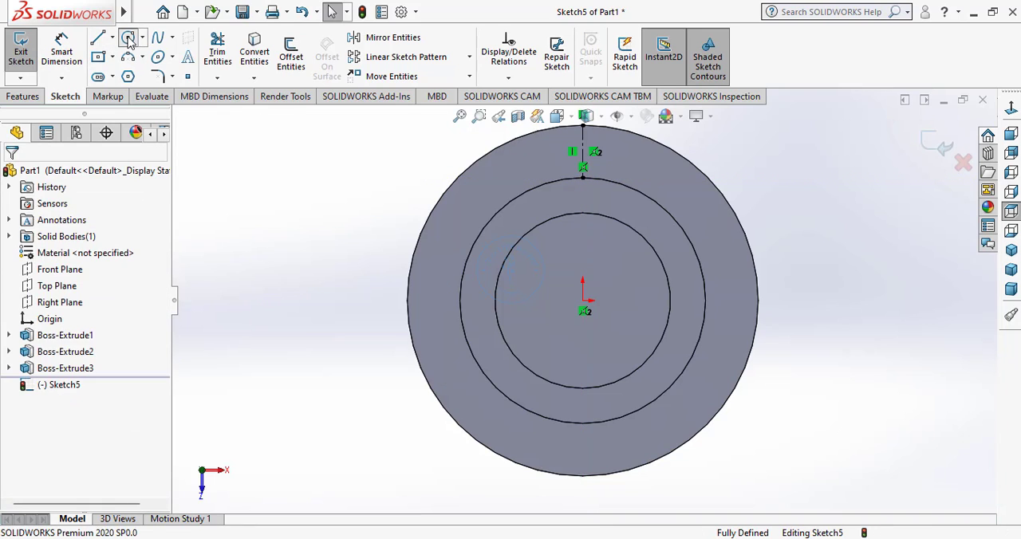
left_click(128, 38)
left_click(583, 301)
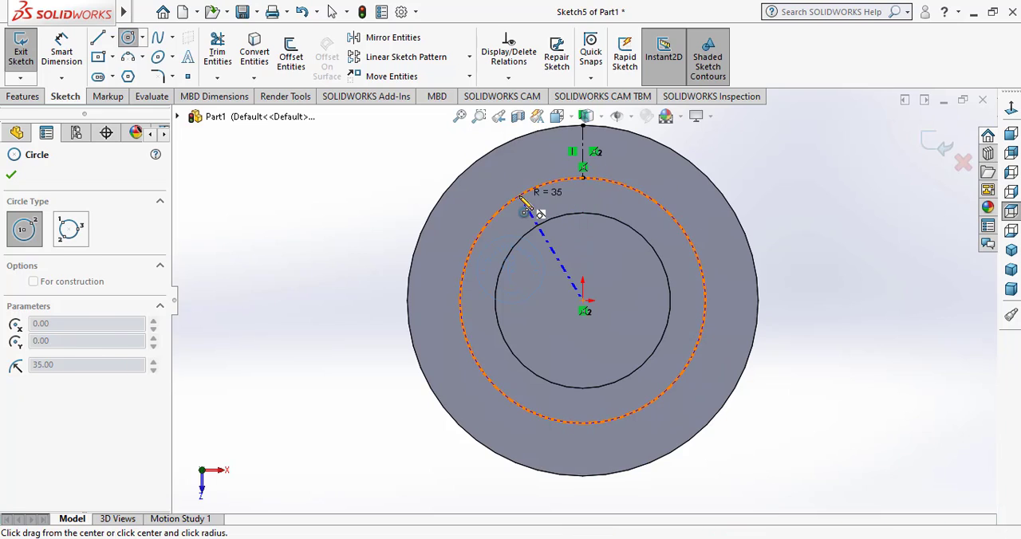
key("Escape")
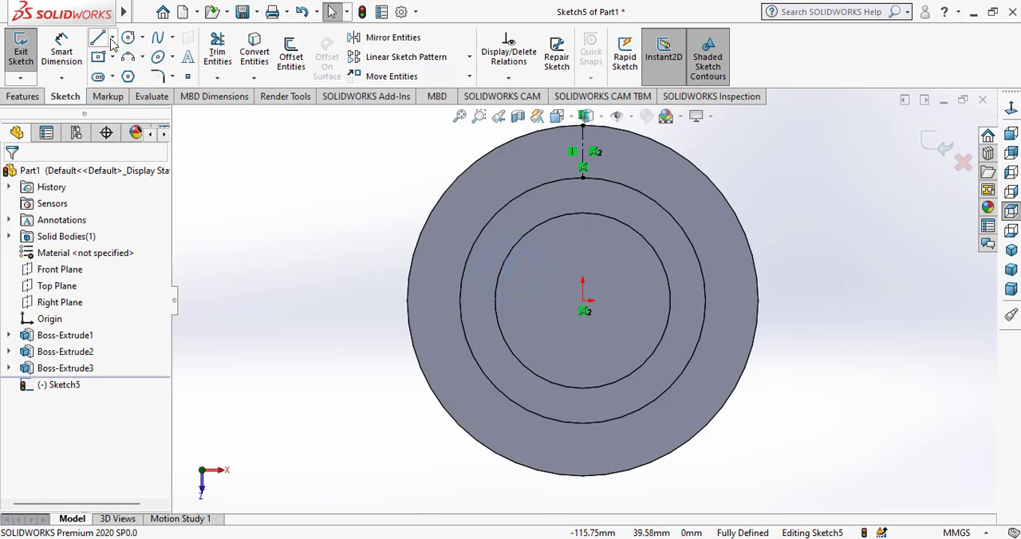
Place a sketch point at the midpoint of the vertical centerline.
left_click(187, 76)
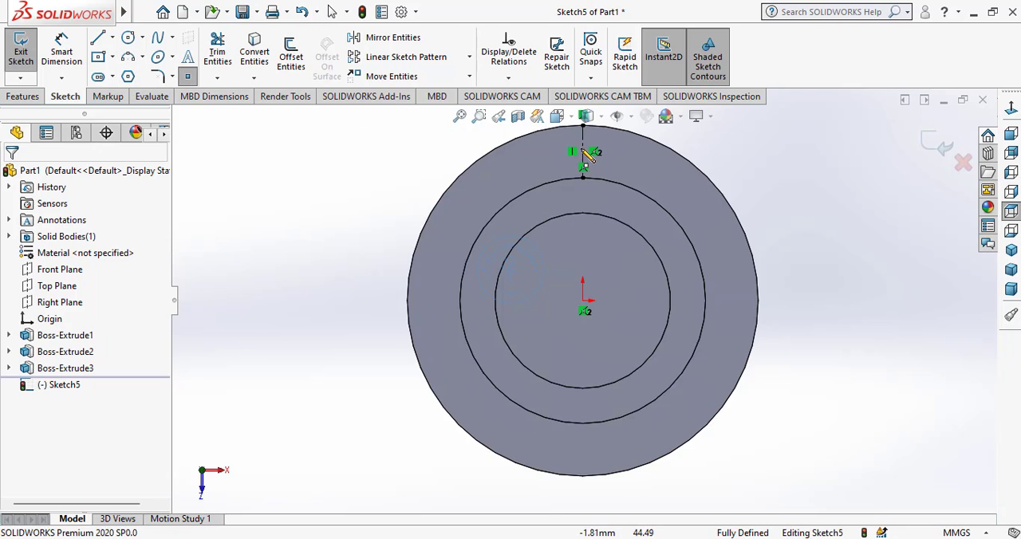
left_click(583, 152)
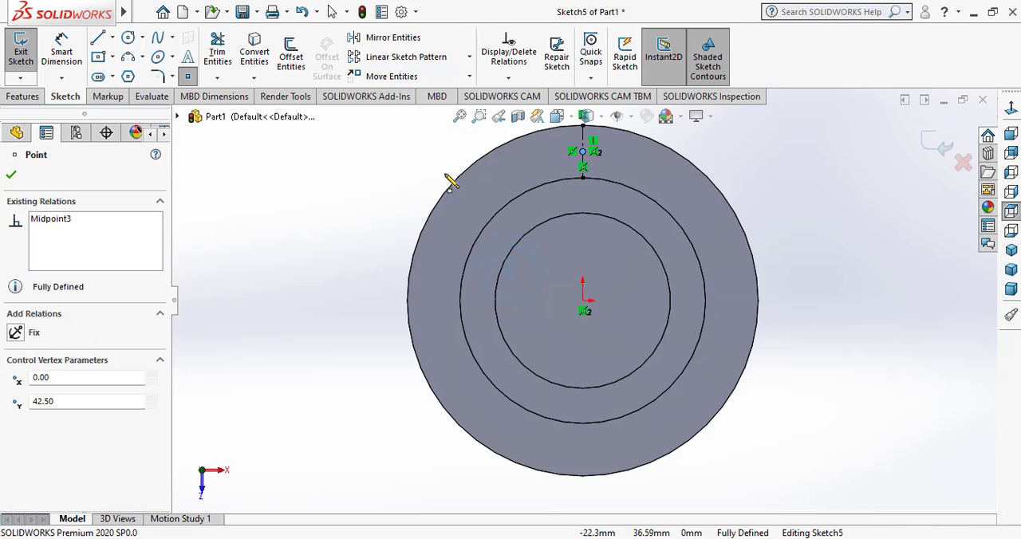
right_click(405, 194)
left_click(412, 193)
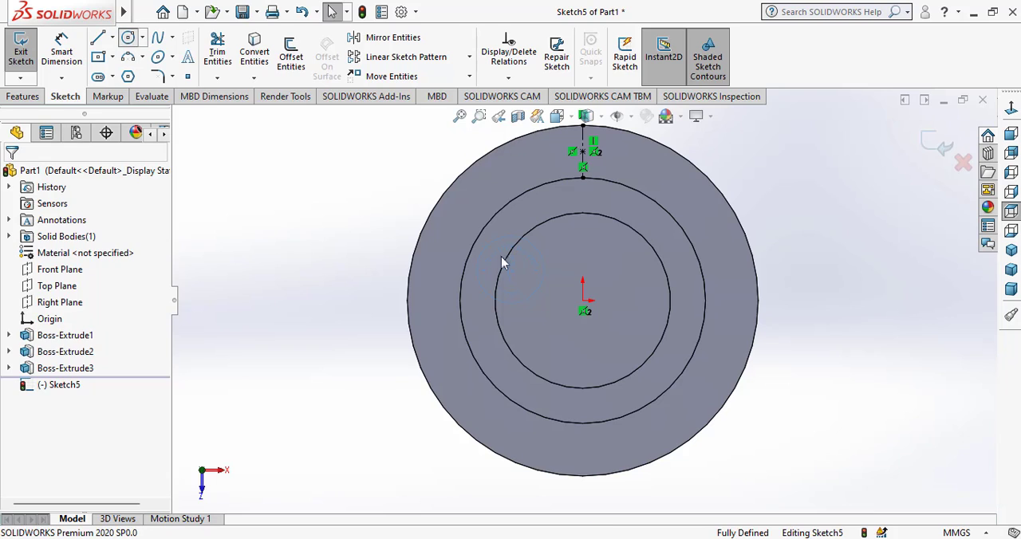
Draw a circle centred on the origin through the centerline's midpoint and convert it to construction geometry.
left_click(585, 305)
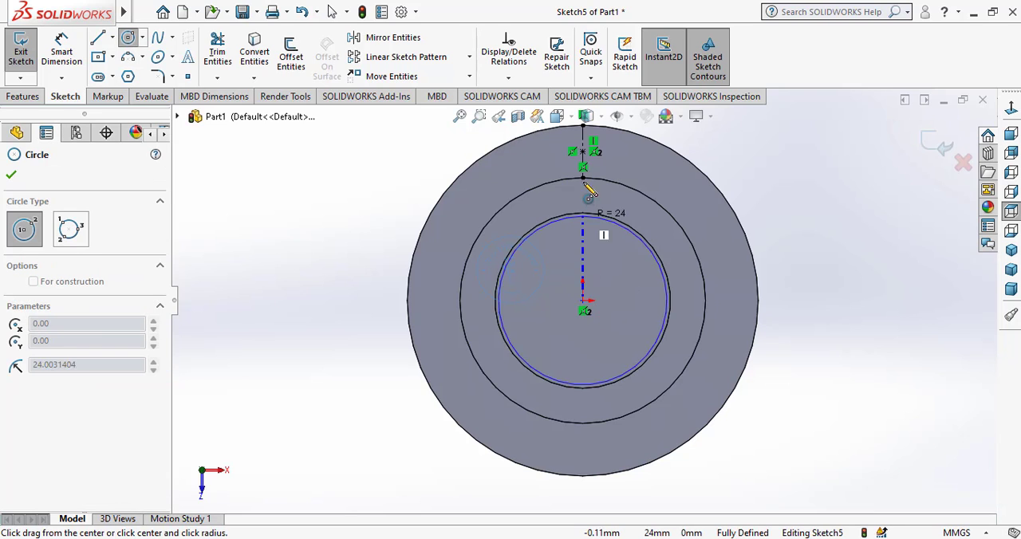
left_click(583, 152)
right_click(355, 215)
left_click(379, 227)
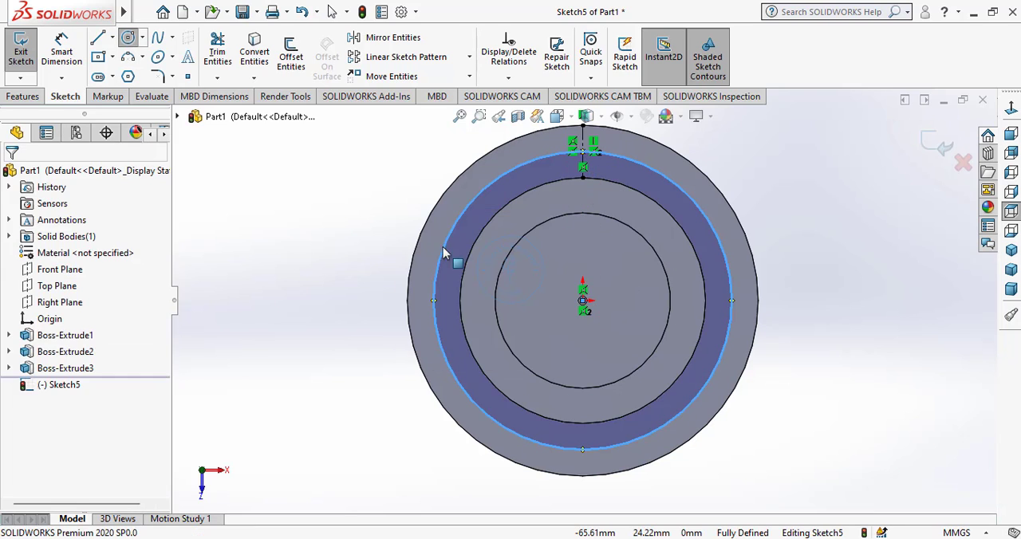
left_click(447, 253)
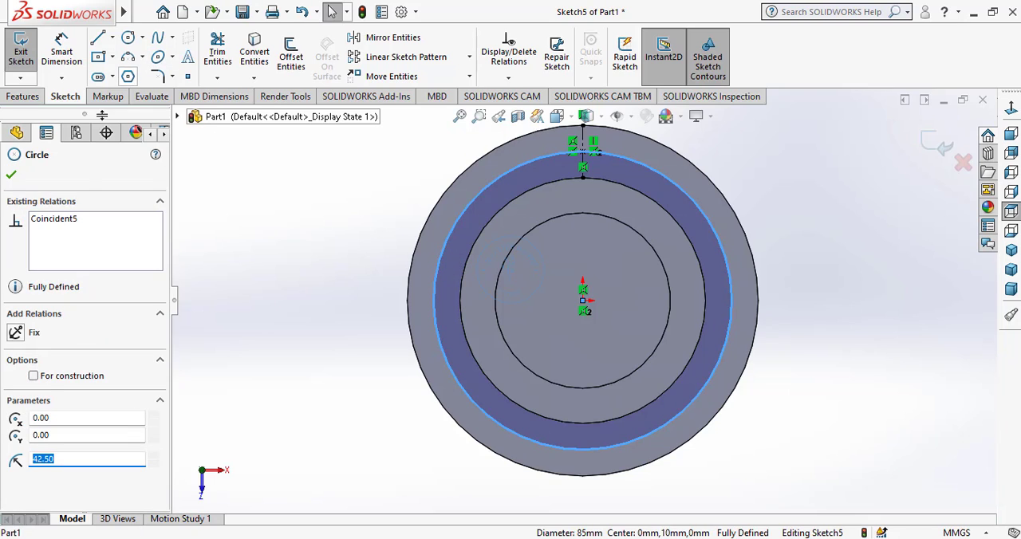
left_click(54, 375)
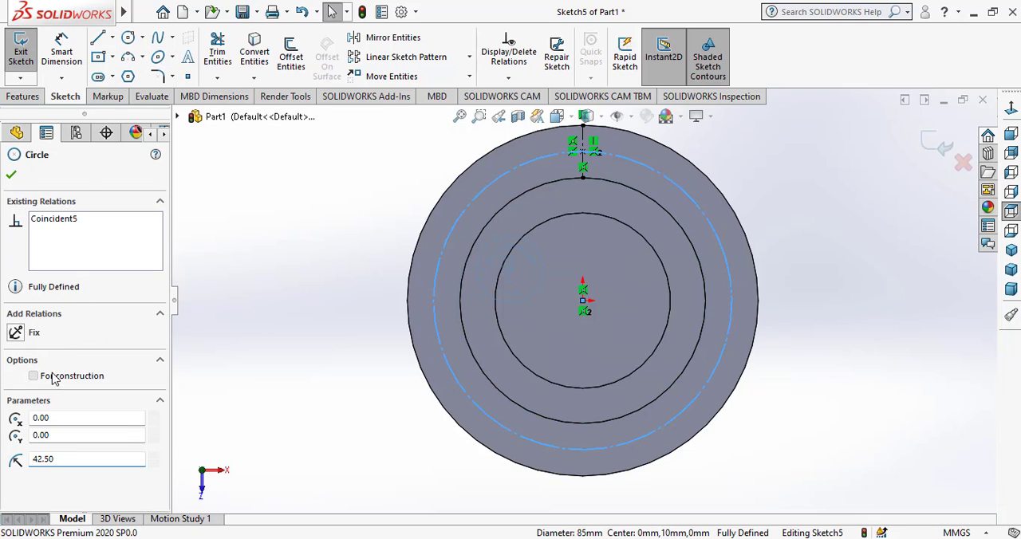
left_click(11, 177)
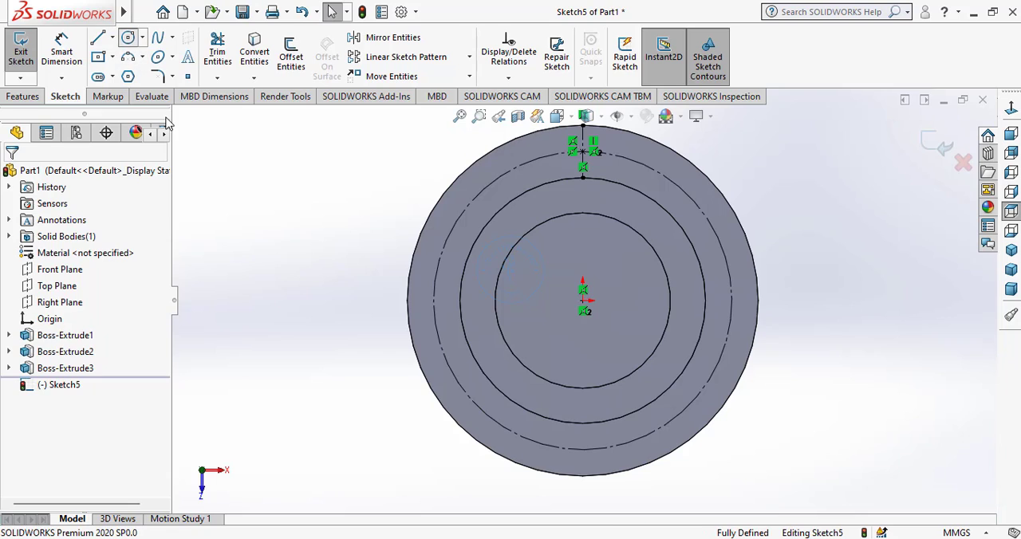
Draw a circle about 8.75 mm in diameter centred on the construction circle's left quadrant point.
left_click(434, 303)
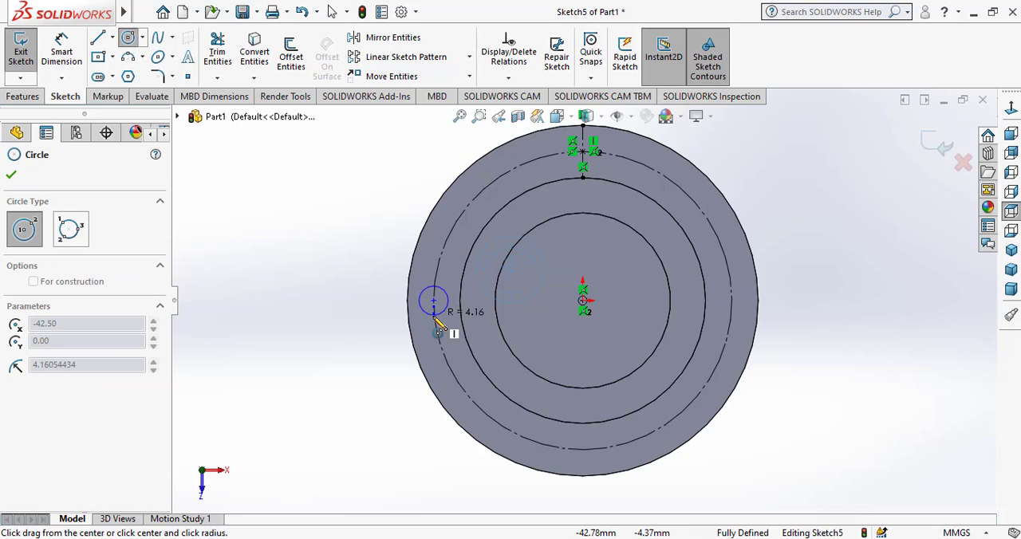
left_click(435, 319)
right_click(364, 330)
left_click(373, 331)
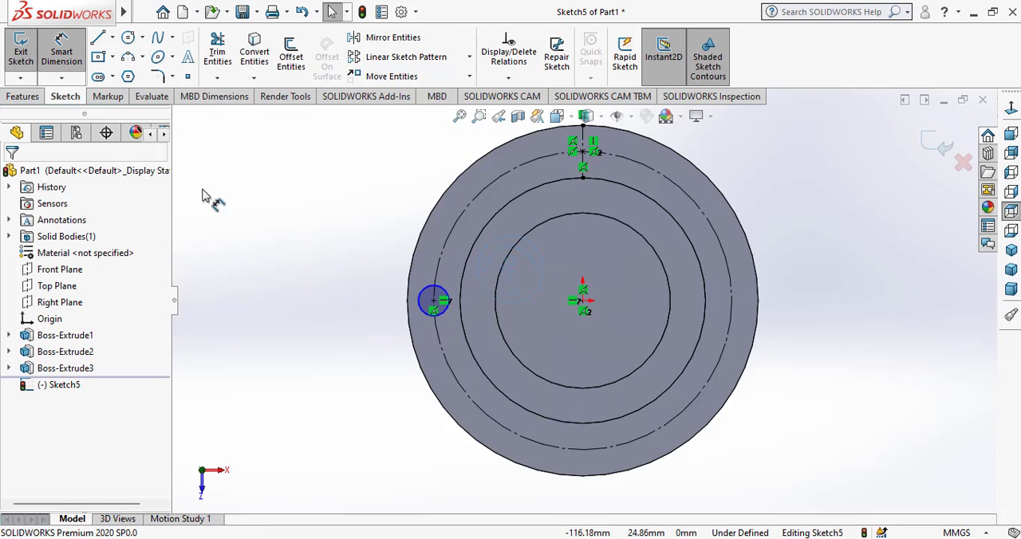
Dimension the small circle on the construction circle with a diameter of 8 mm.
left_click(420, 312)
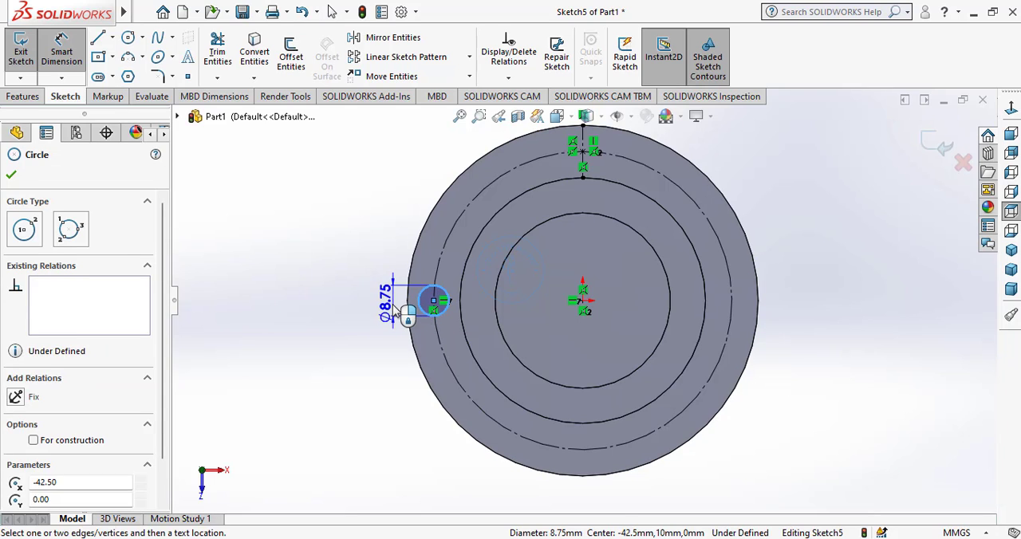
left_click(393, 311)
type("8")
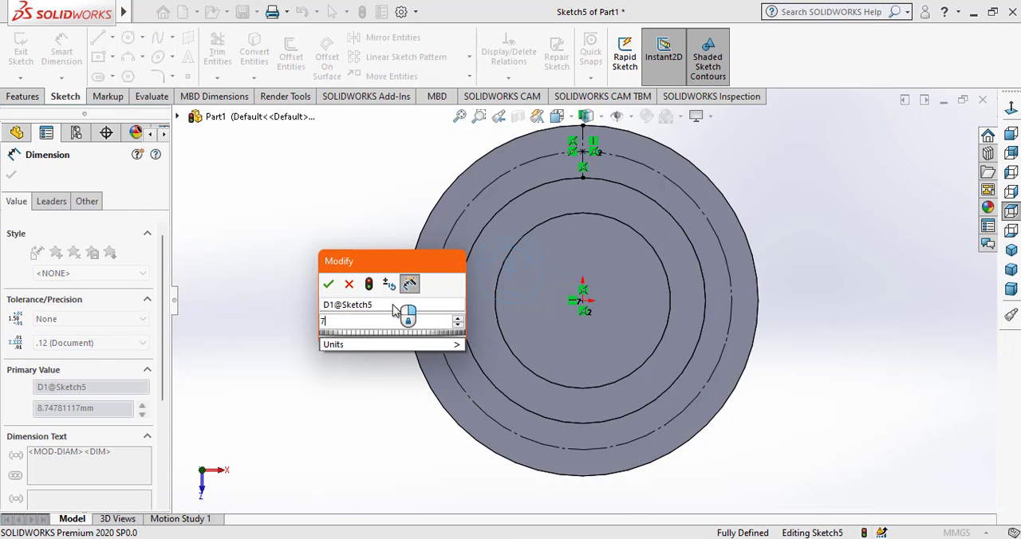
key("Return")
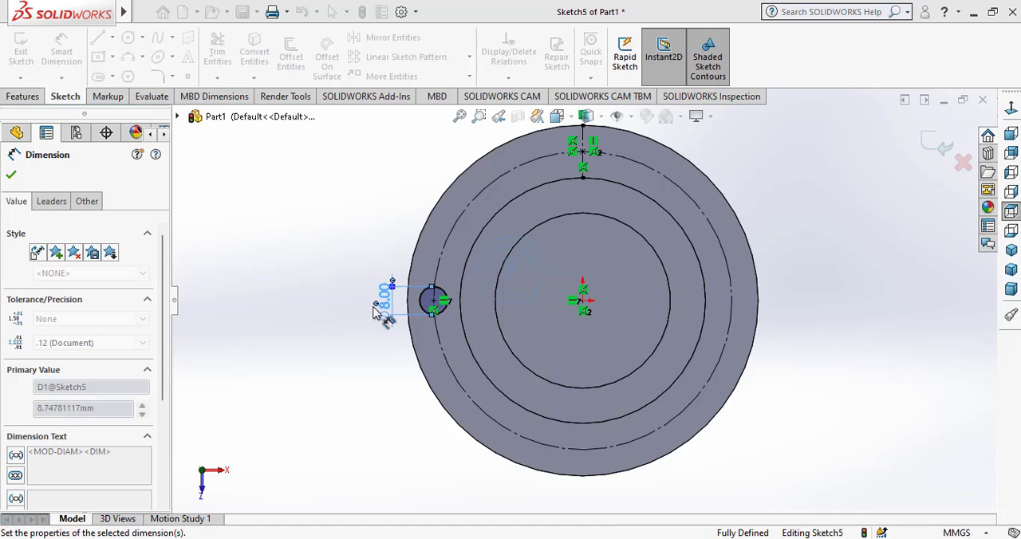
right_click(390, 353)
left_click(403, 411)
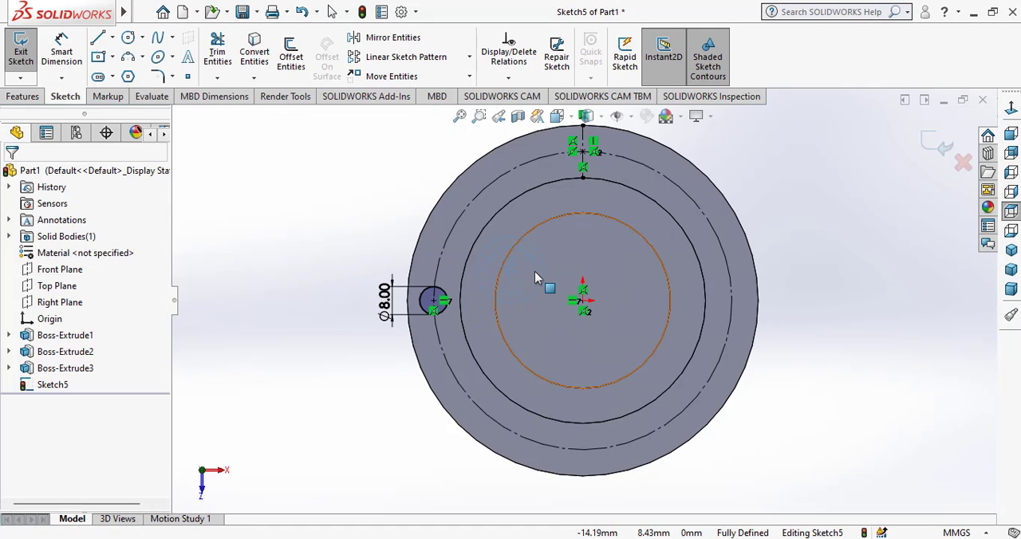
Create a circular sketch pattern of the 8 mm circle around the origin with 8 equally spaced instances over 360 degrees.
left_click(469, 57)
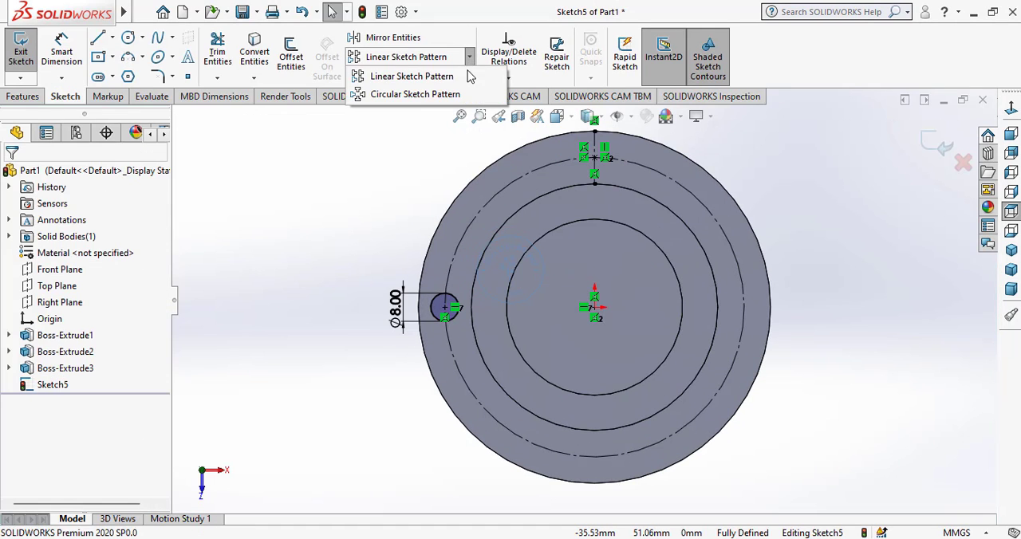
left_click(411, 93)
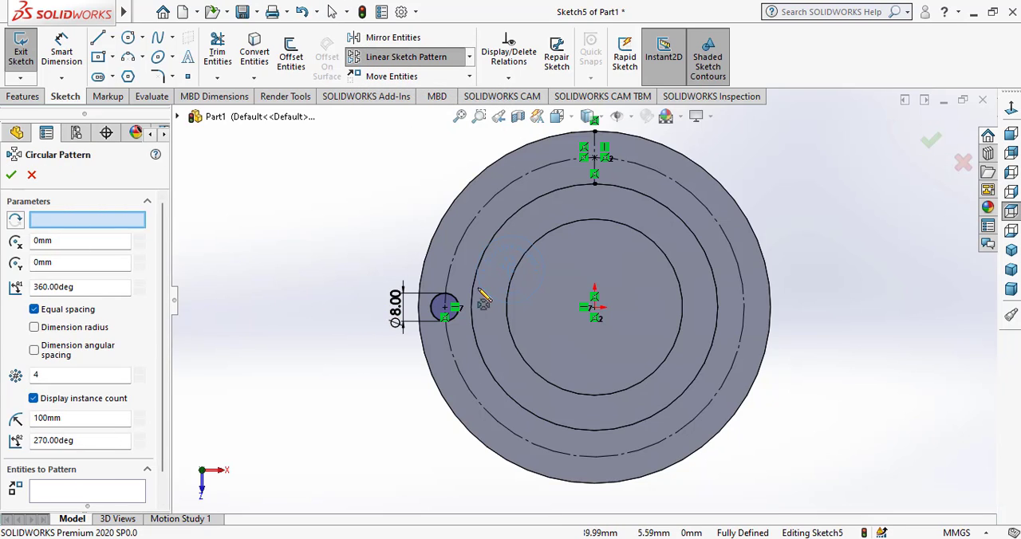
left_click(503, 196)
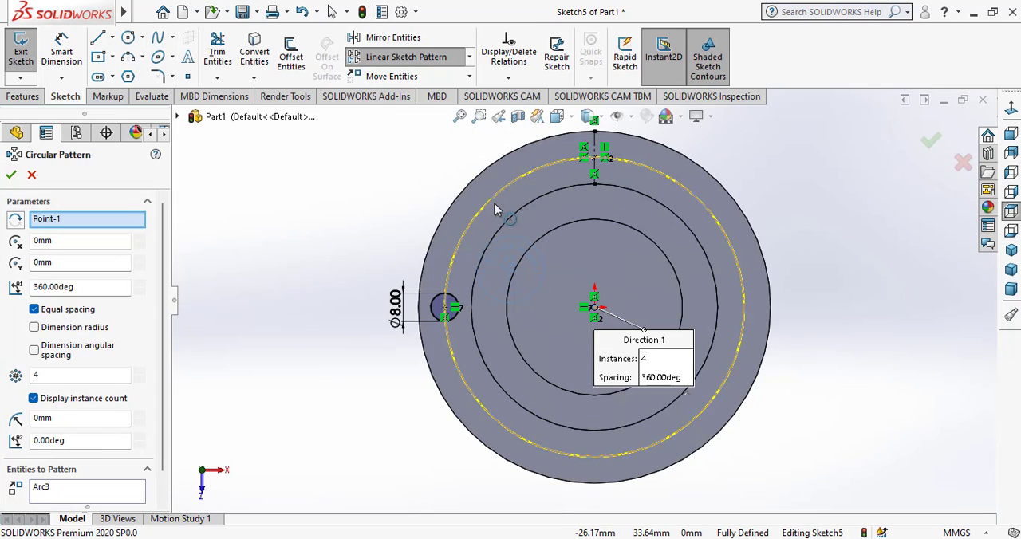
left_click(96, 490)
right_click(114, 486)
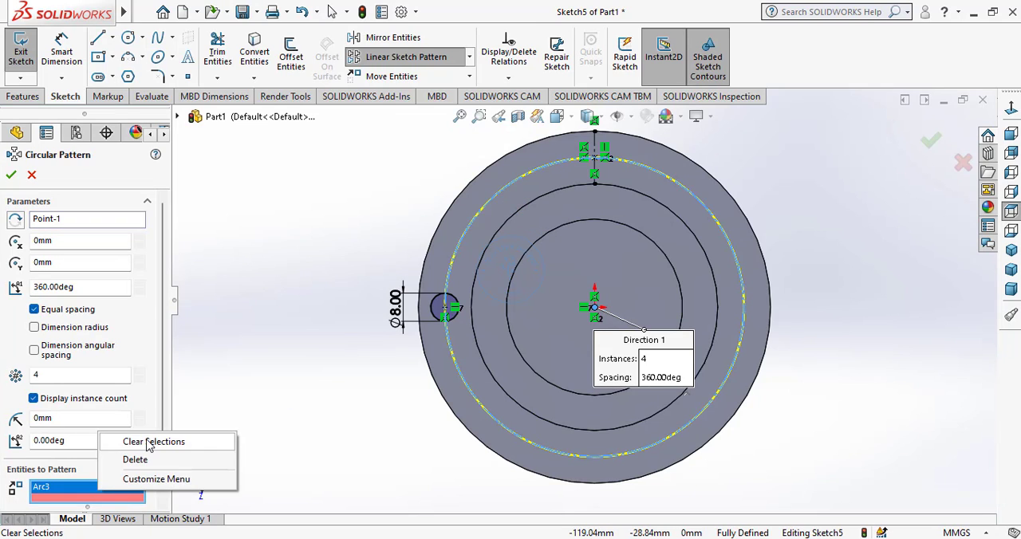
left_click(148, 442)
left_click(436, 315)
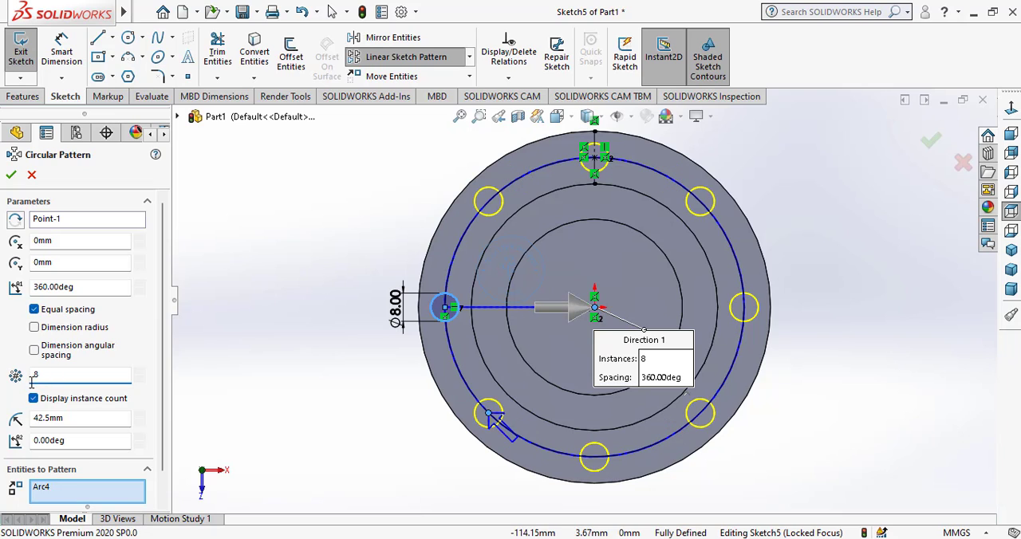
left_click(11, 176)
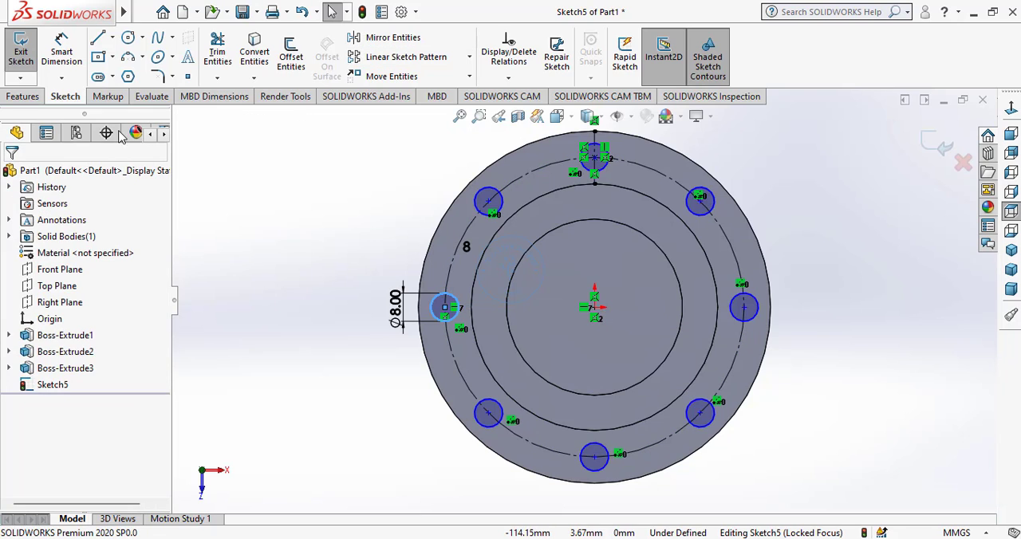
Cut the eight patterned circles through the base disc with a blind Extruded Cut 10 mm deep.
left_click(24, 96)
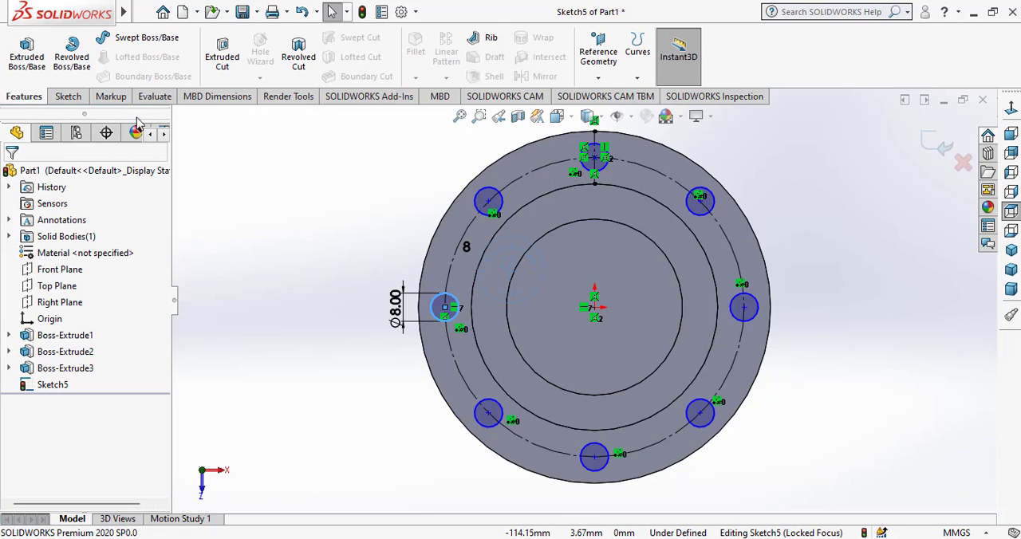
left_click(237, 64)
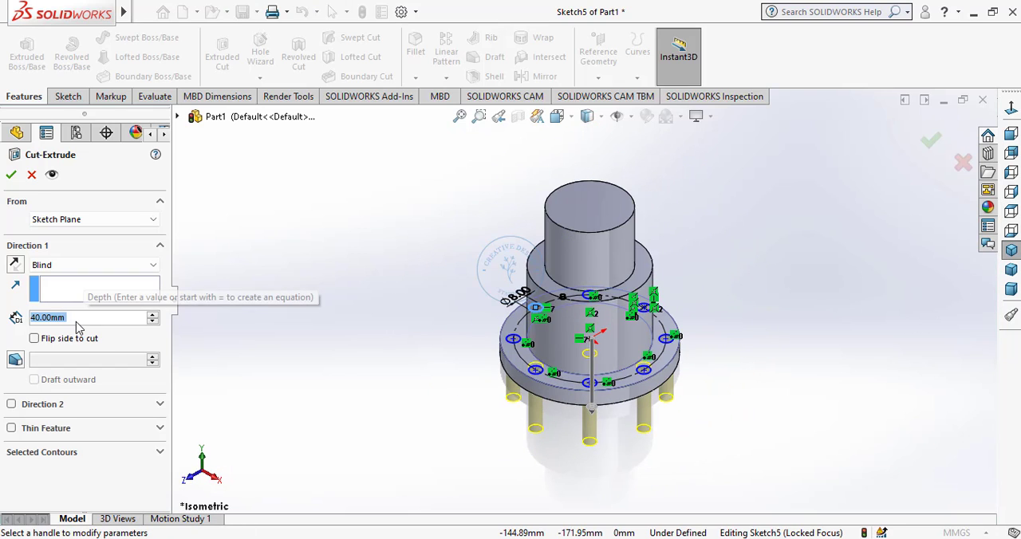
type("10")
key("Return")
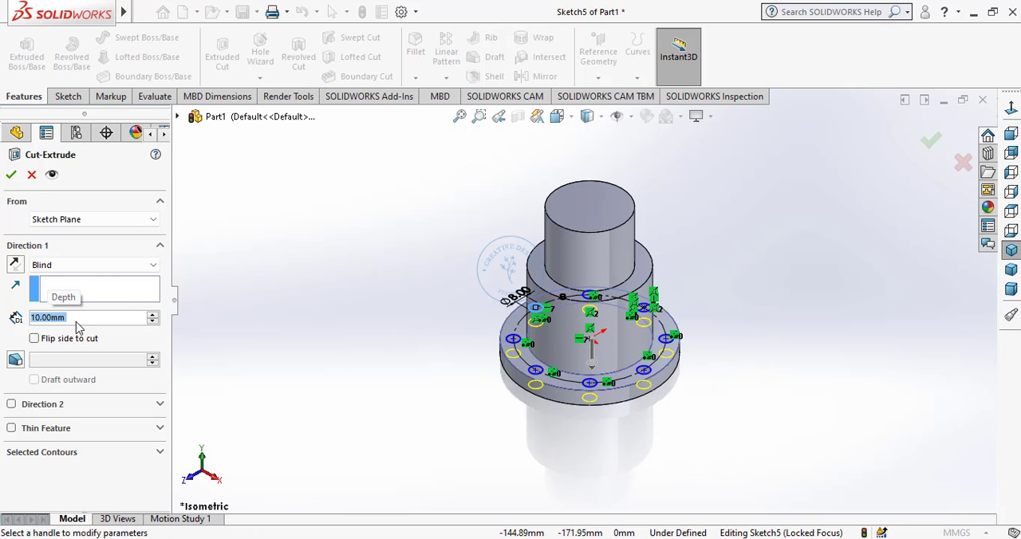
left_click(15, 176)
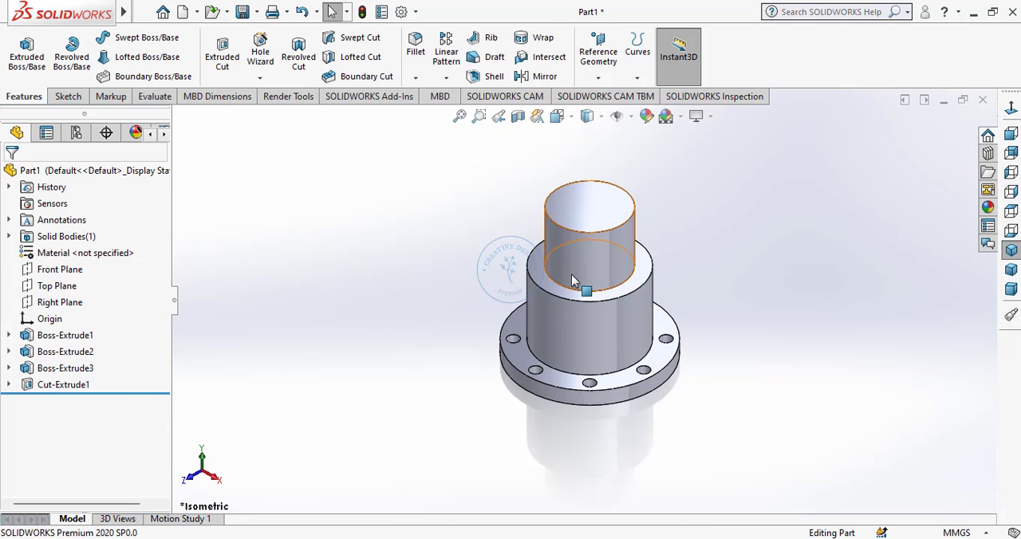
Start a sketch on the 70 mm boss's ring-shaped top face and convert the 50 mm boss's circular edge into it.
scroll(572, 273, "up", 2)
scroll(568, 287, "down", 5)
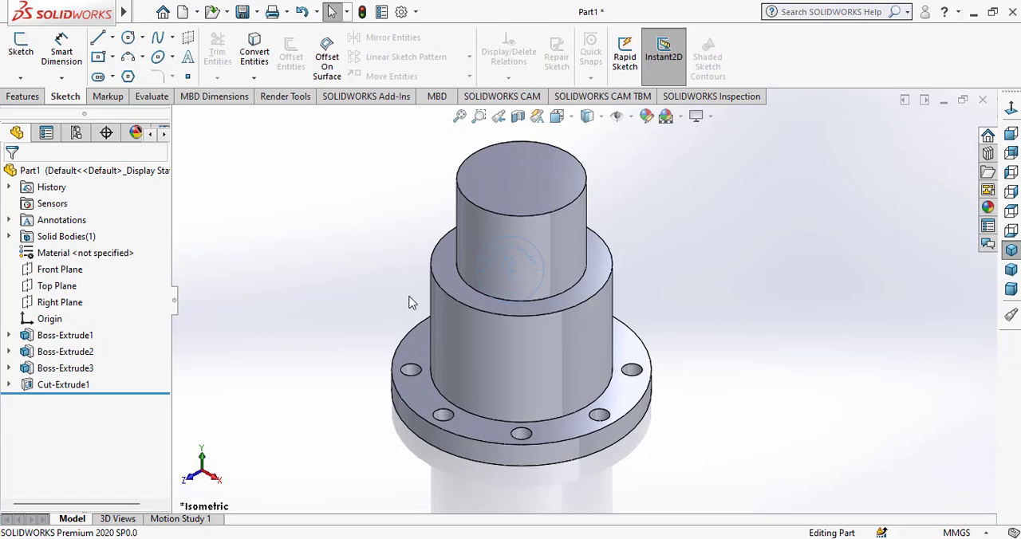
mouse_move(573, 327)
middle_mouse_down()
mouse_move(543, 351)
mouse_move(595, 304)
middle_mouse_up()
left_click(595, 304)
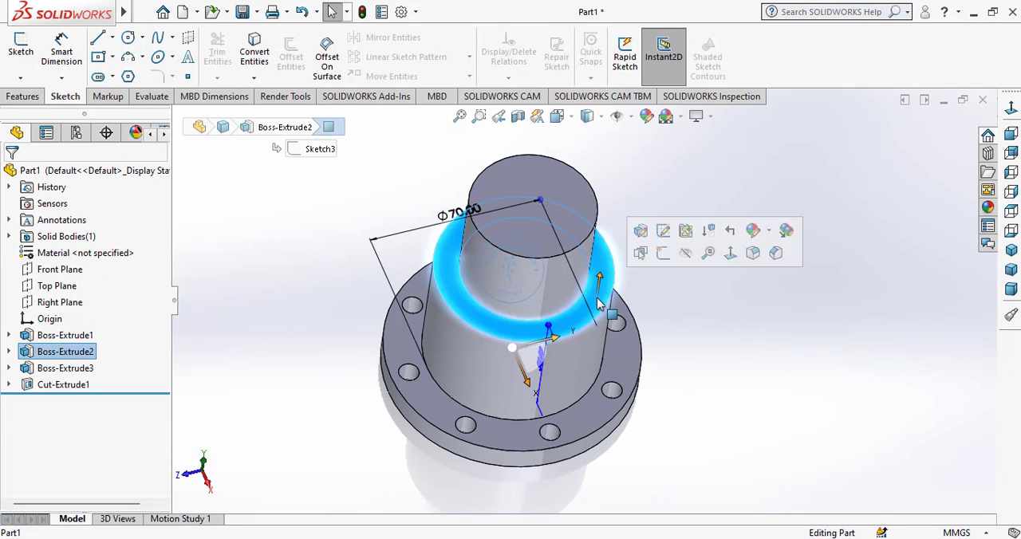
left_click(662, 257)
left_click(1011, 107)
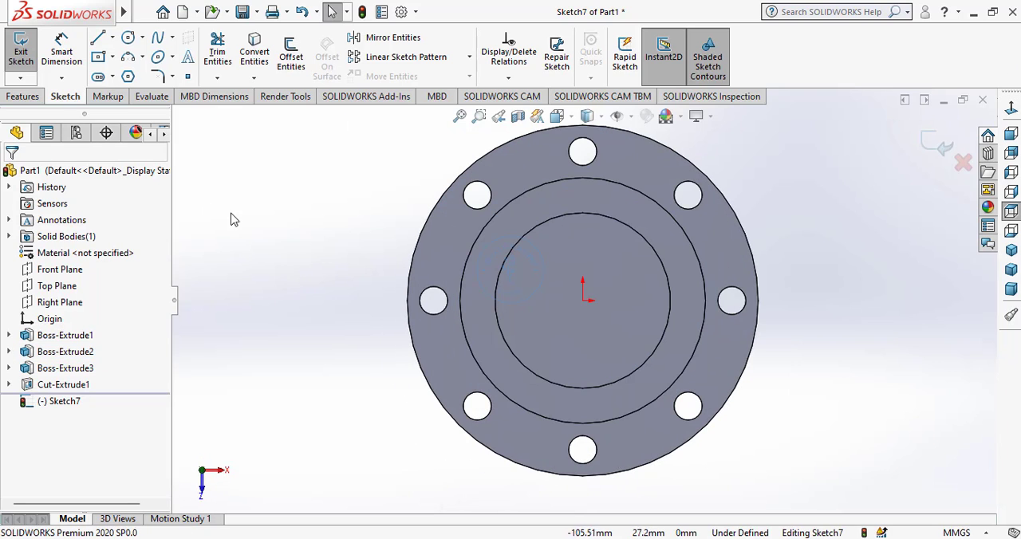
left_click(524, 237)
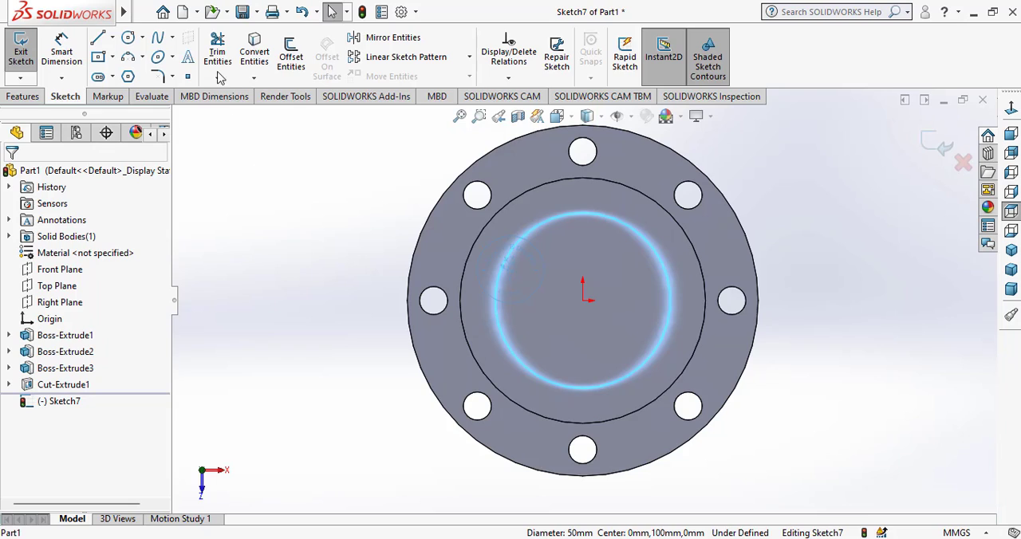
left_click(254, 57)
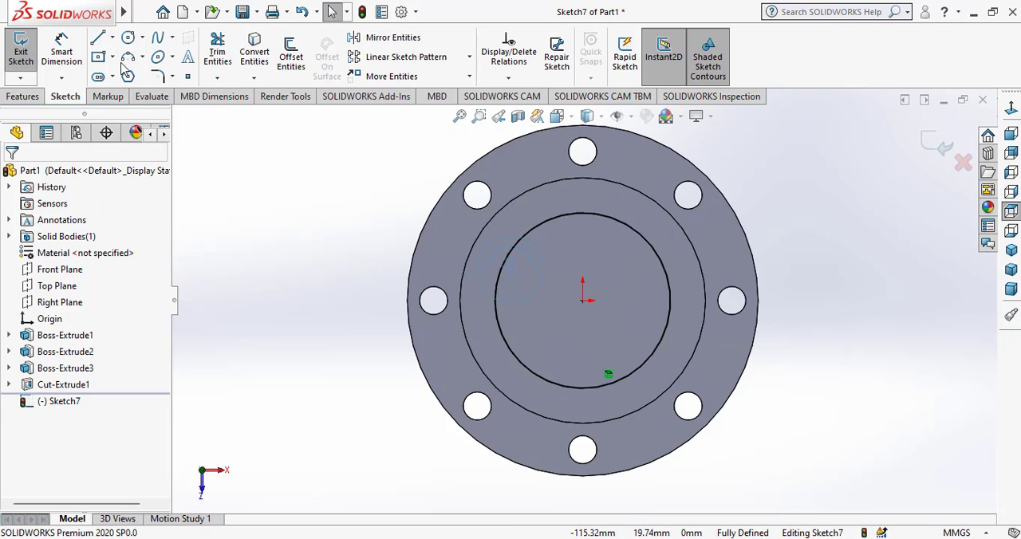
Draw a circle about 11.3 mm in diameter centred on the converted circle's left quadrant point.
left_click(128, 38)
left_click(494, 301)
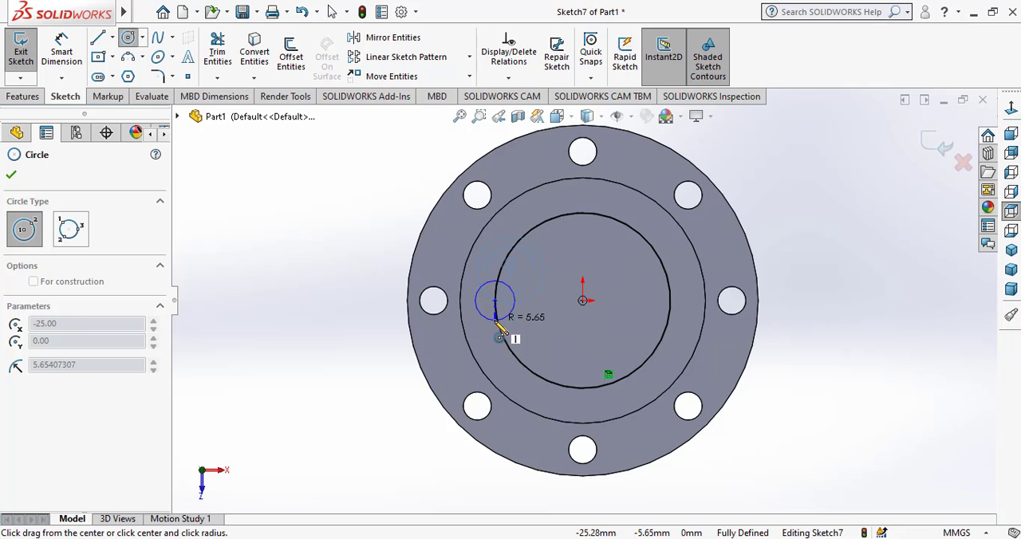
left_click(495, 321)
right_click(335, 319)
left_click(343, 321)
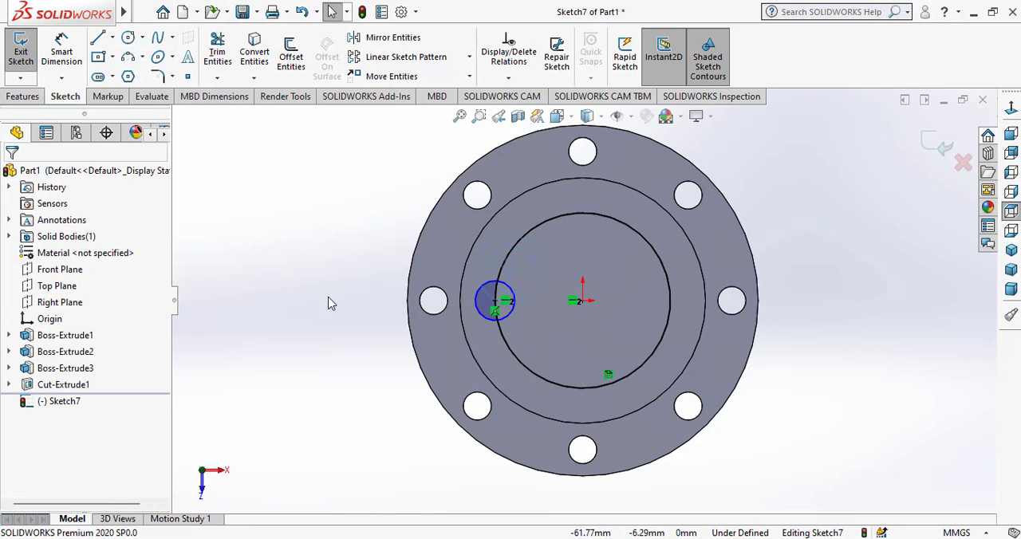
Dimension the small circle on the converted circle with a diameter of 10 mm.
left_click(82, 69)
left_click(477, 306)
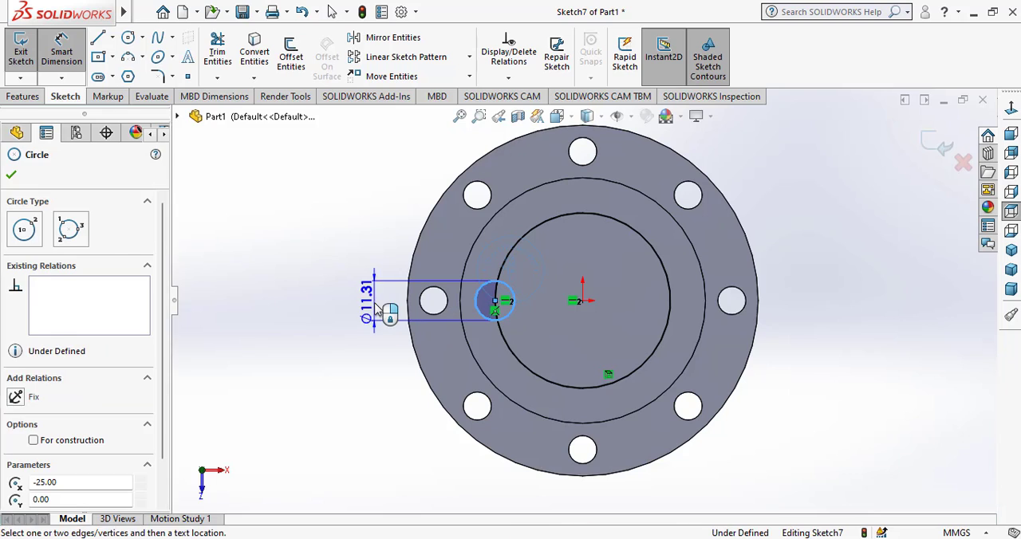
left_click(381, 306)
type("10")
key("Return")
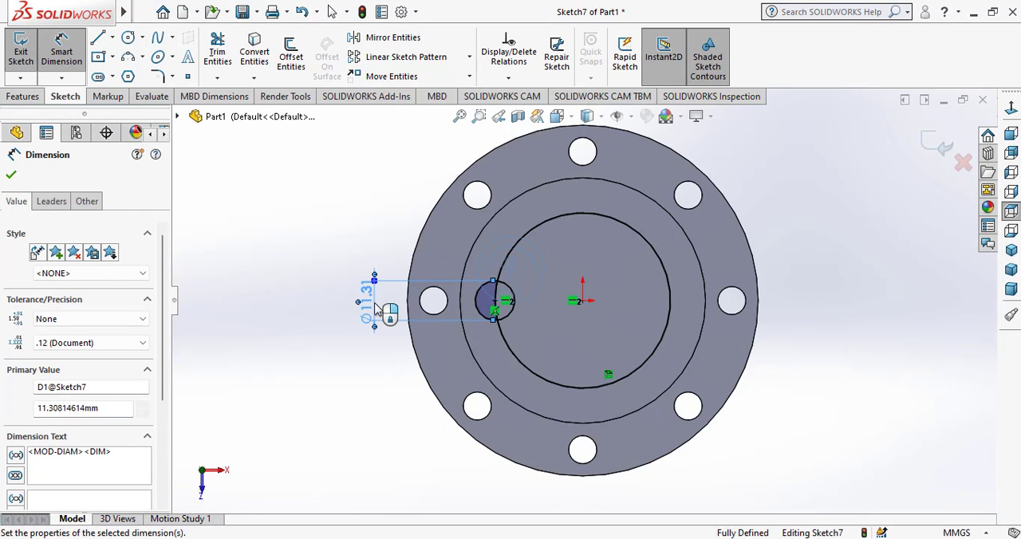
right_click(292, 288)
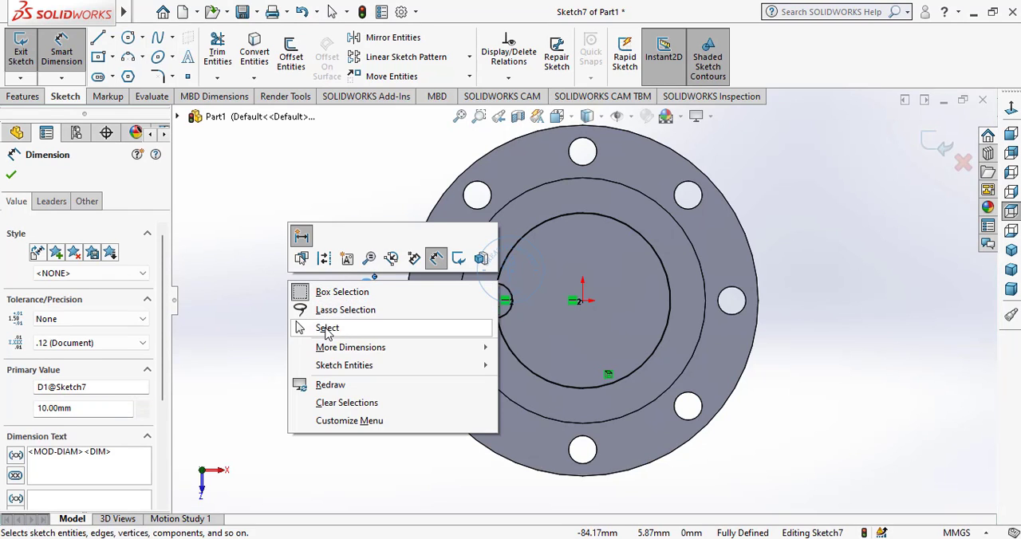
left_click(325, 327)
Create a circular sketch pattern of only the 10 mm circle around the origin with 4 equally spaced instances over 360 degrees.
scroll(510, 304, "down", 2)
scroll(511, 305, "down", 2)
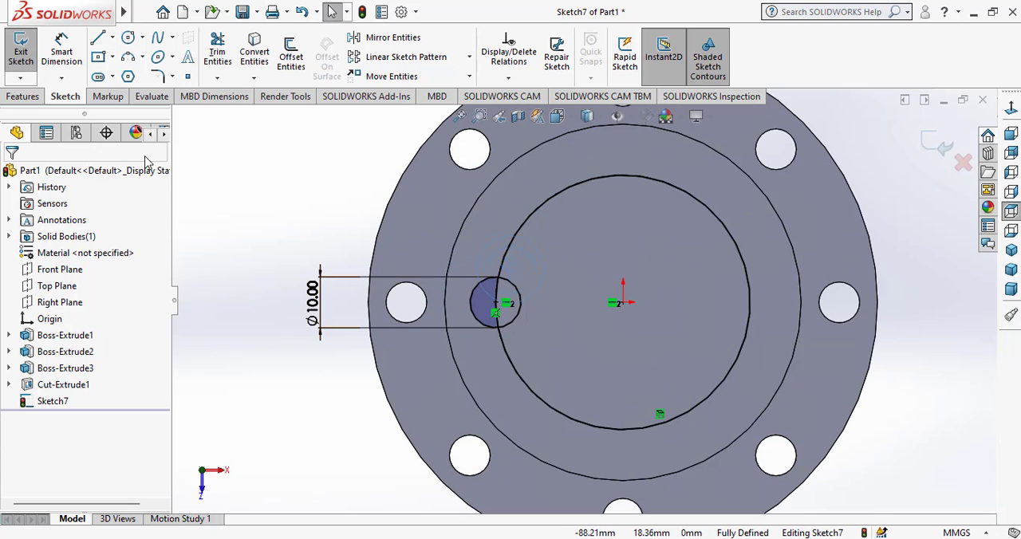
left_click(471, 58)
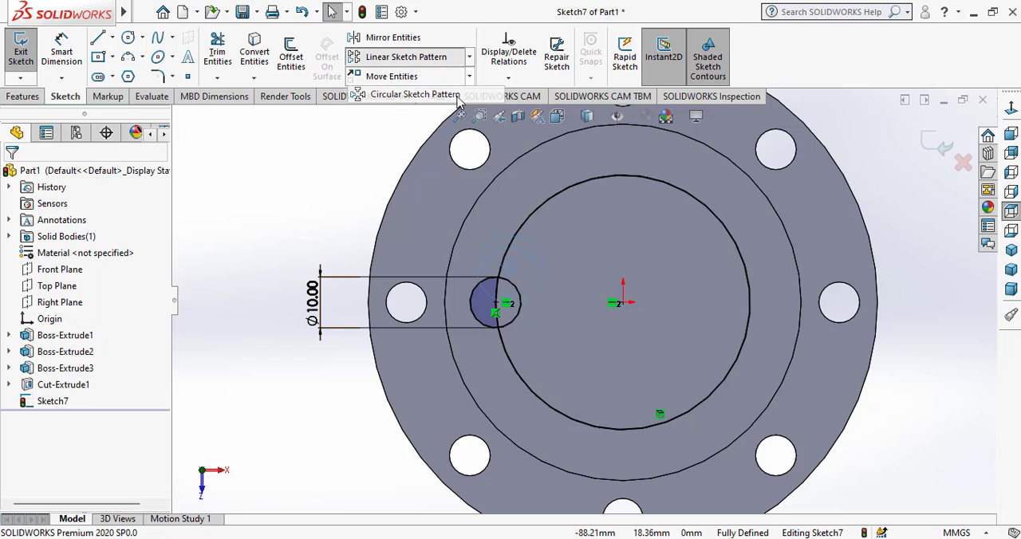
left_click(391, 91)
left_click(502, 269)
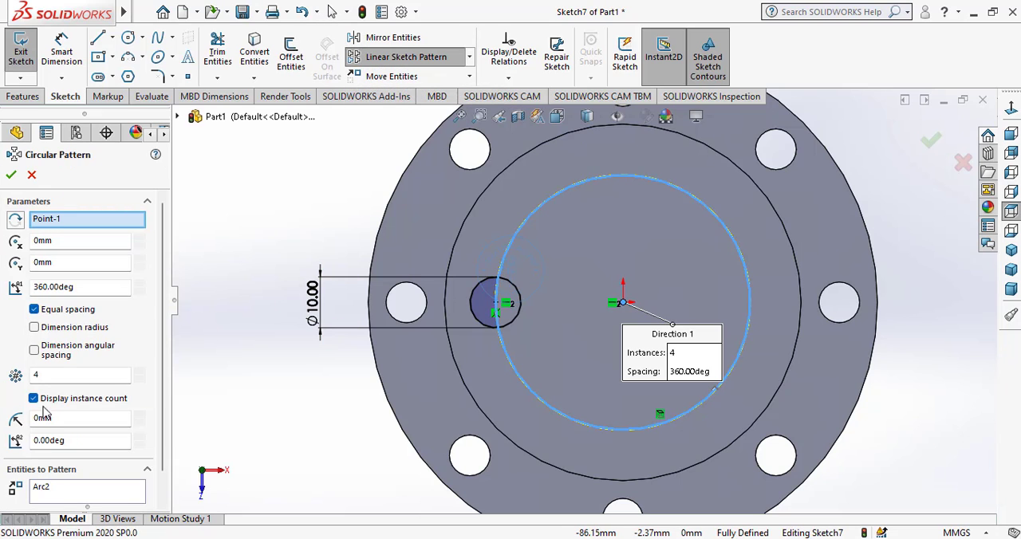
left_click(64, 488)
right_click(68, 490)
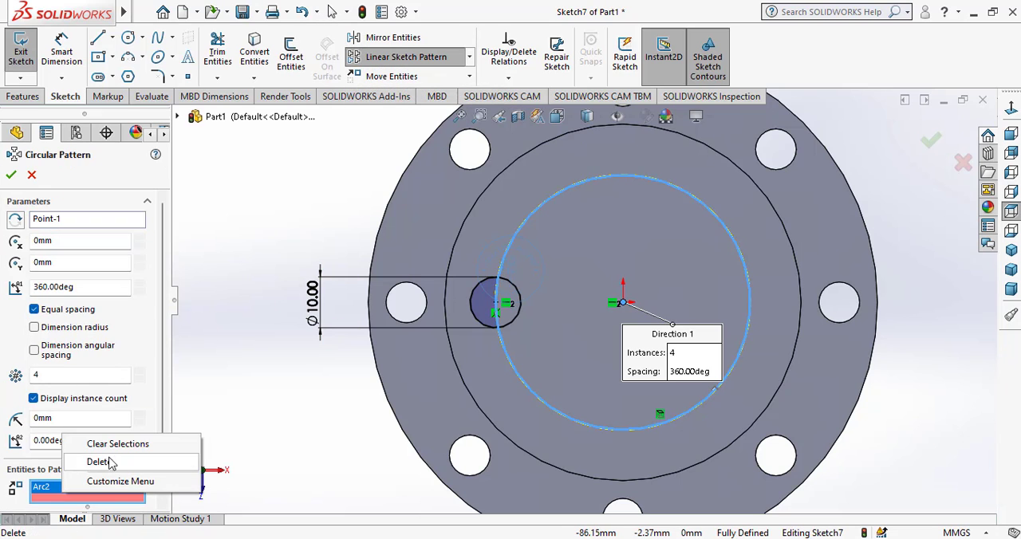
left_click(95, 444)
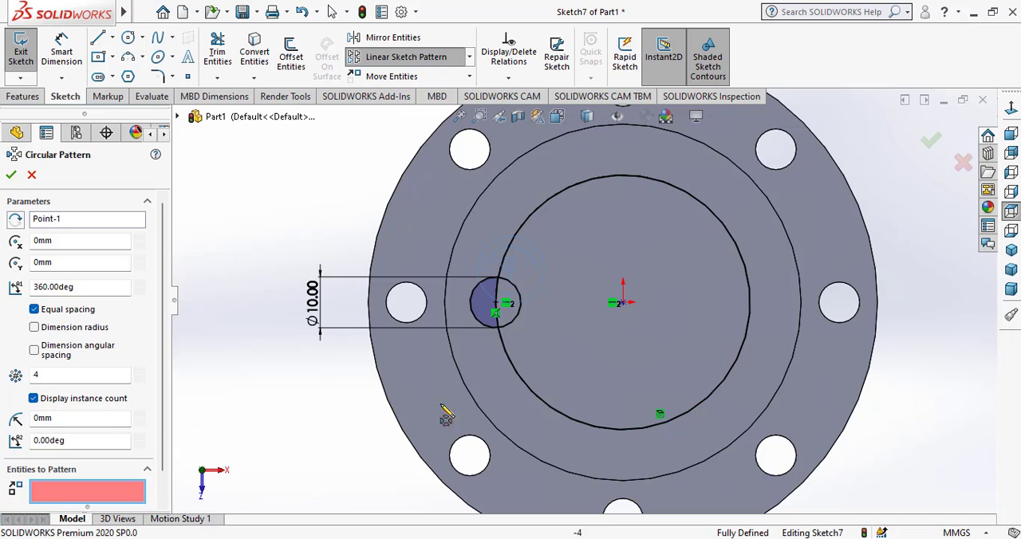
left_click(472, 314)
left_click(12, 176)
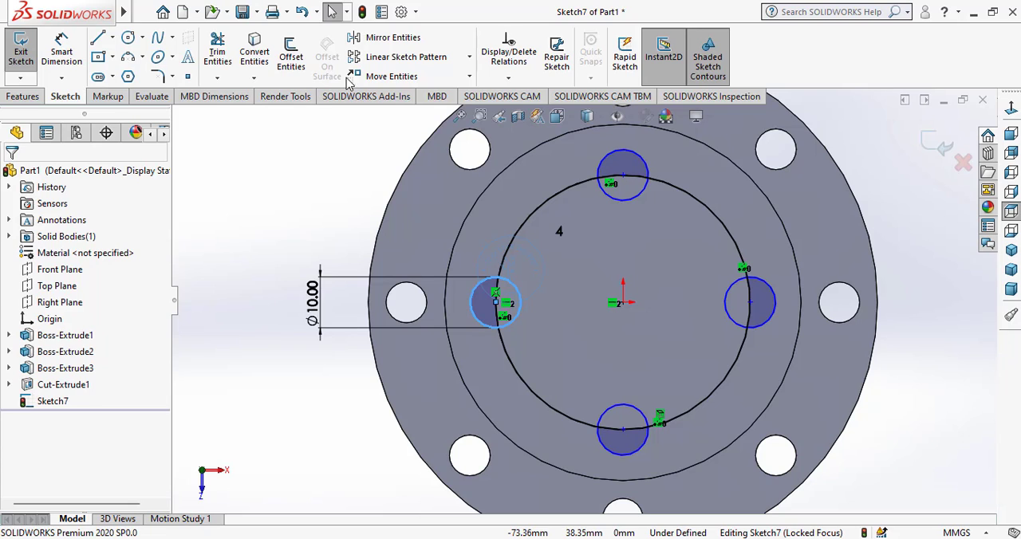
Power trim the inner arcs of the four 10 mm circles and the converted-circle segments inside them to form one four-lobed outline.
left_click(217, 52)
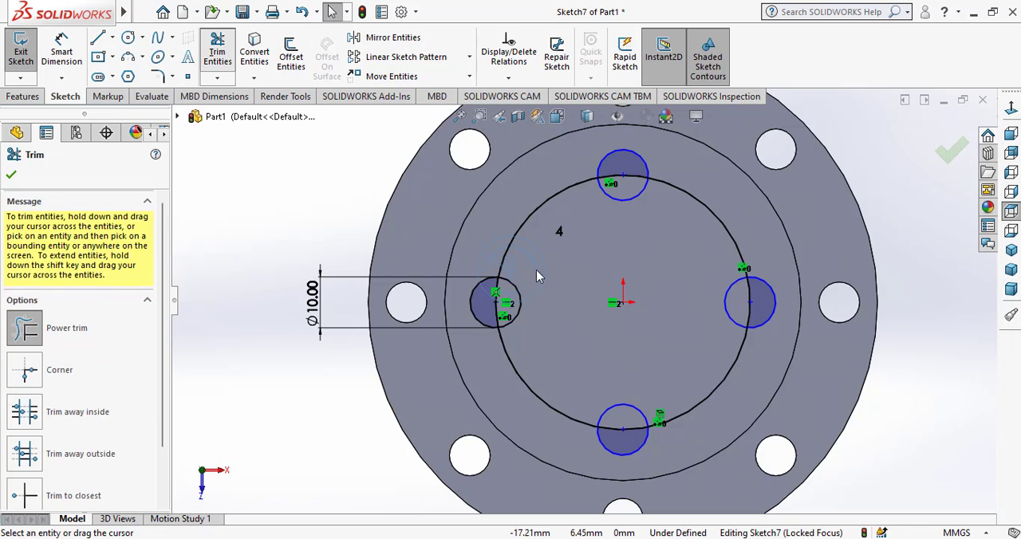
left_click_drag(537, 272, 501, 307)
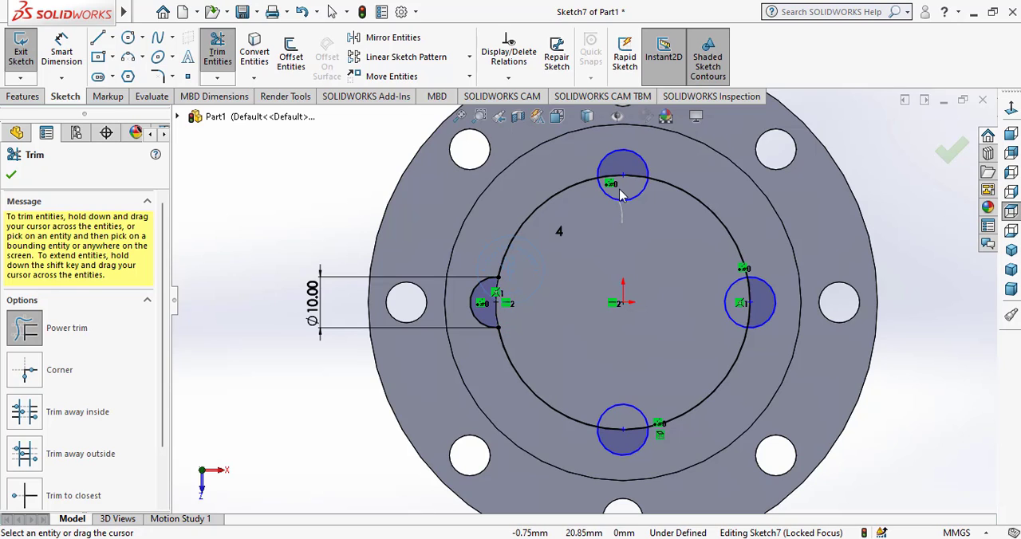
left_click_drag(619, 190, 621, 175)
left_click_drag(716, 302, 749, 303)
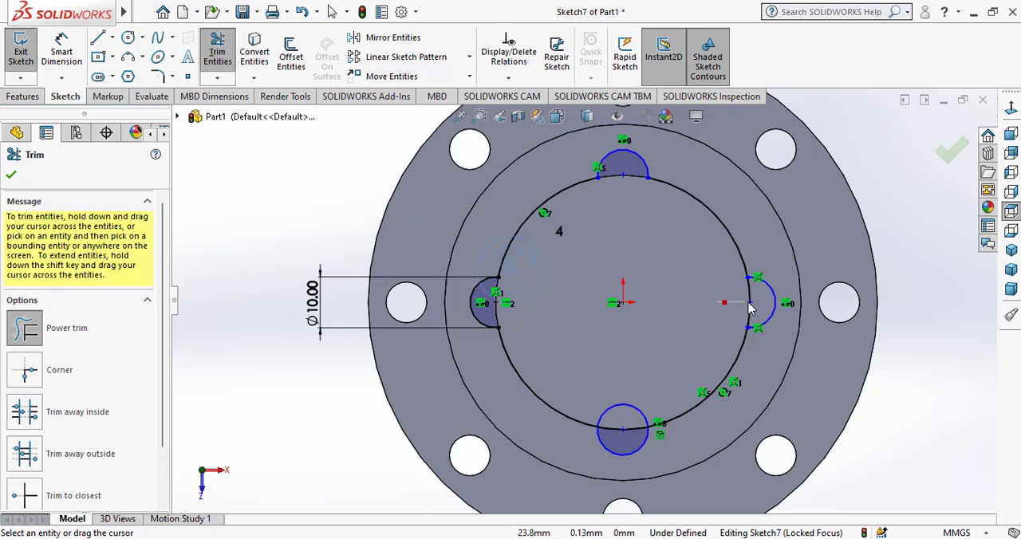
left_click_drag(631, 395, 625, 431)
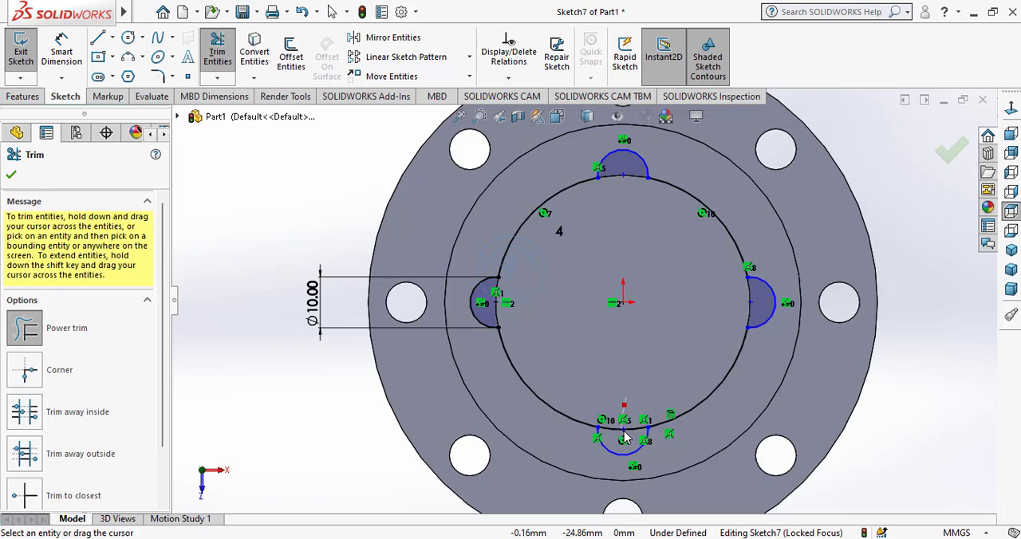
left_click(9, 175)
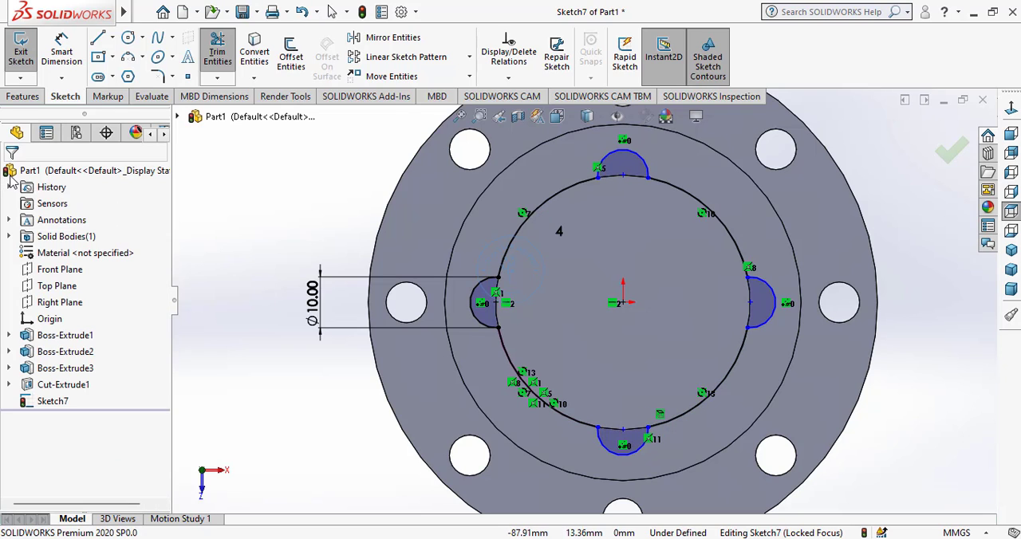
Extrude the four-lobed outline as a merged boss with Up To Surface, ending at the 50 mm boss's top face.
left_click(24, 97)
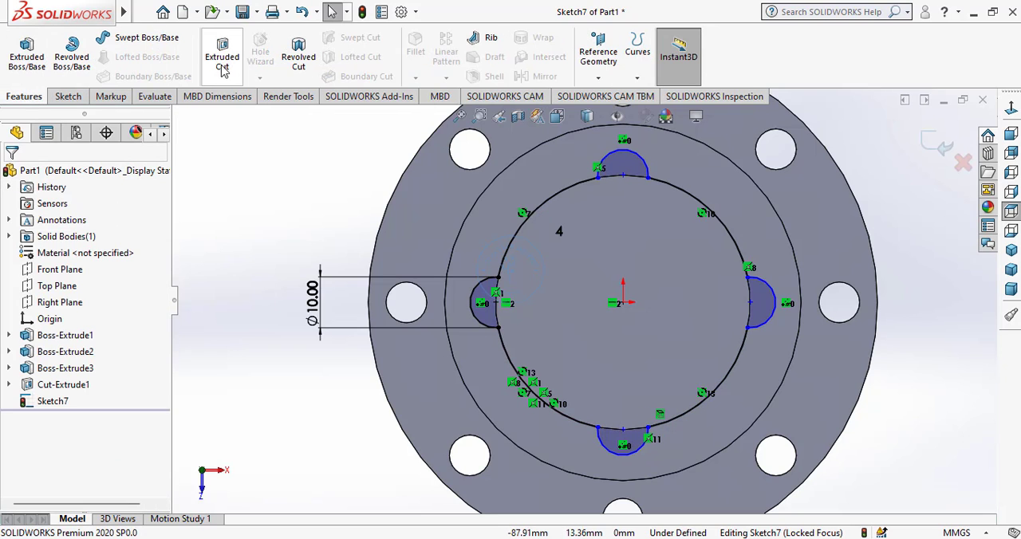
left_click(20, 63)
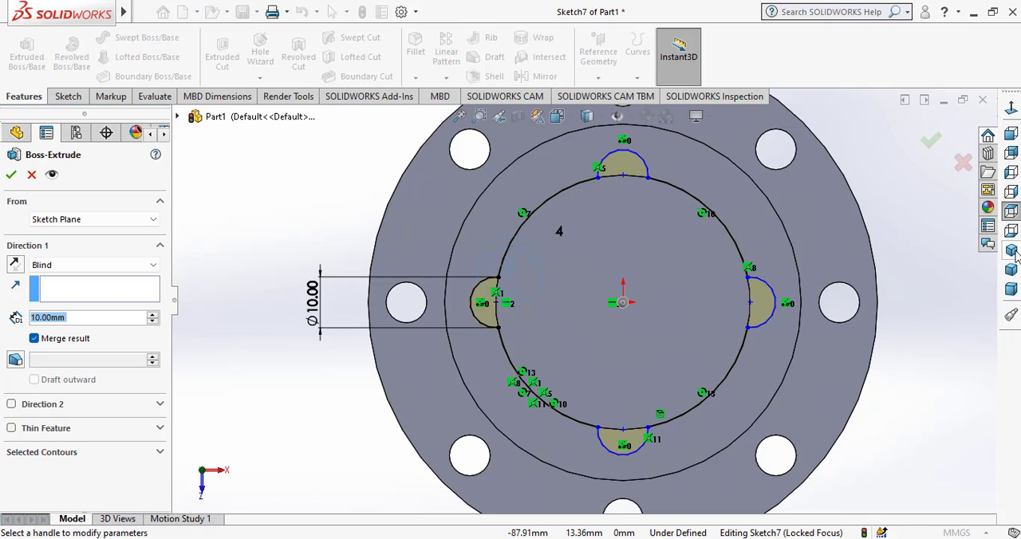
scroll(630, 279, "down", 5)
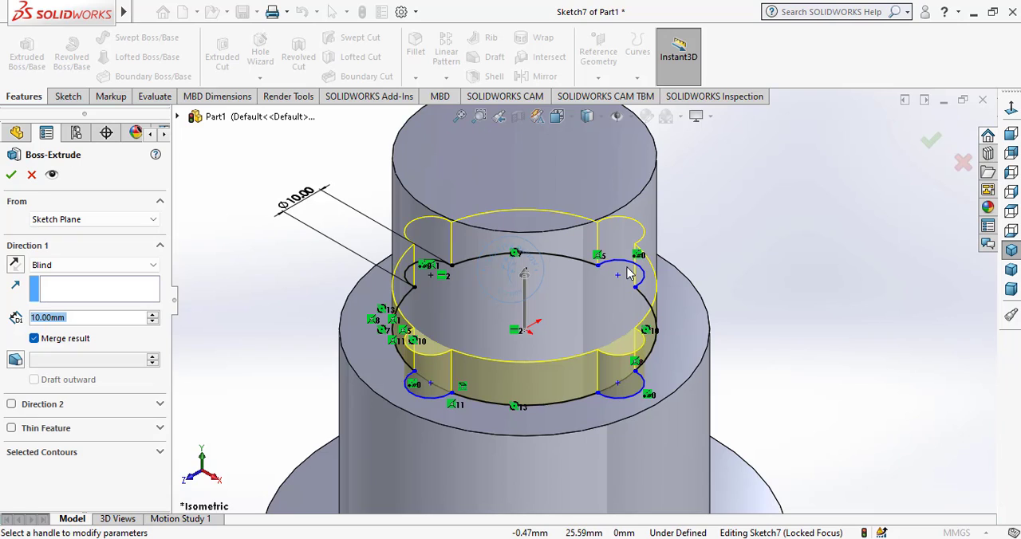
left_click(60, 265)
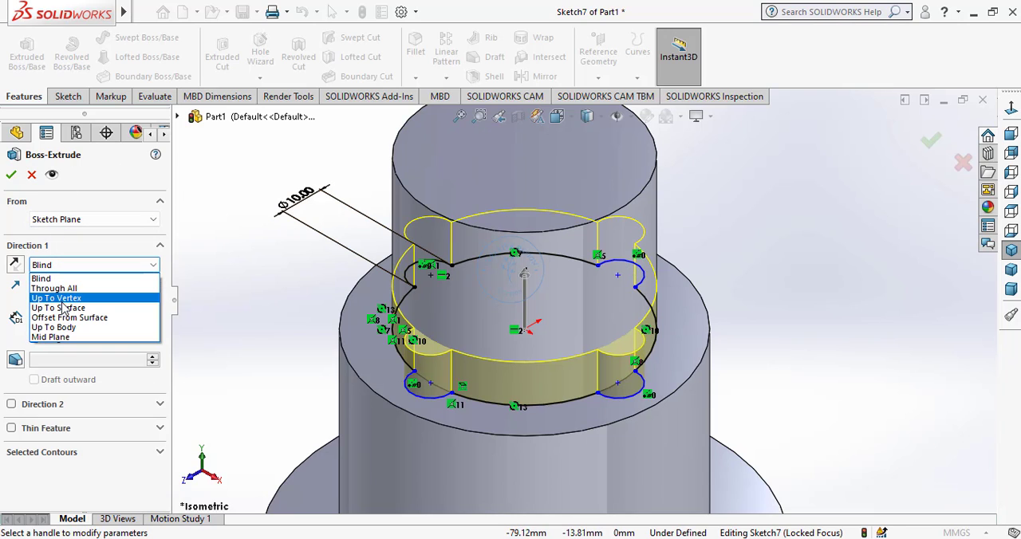
left_click(69, 309)
left_click(495, 201)
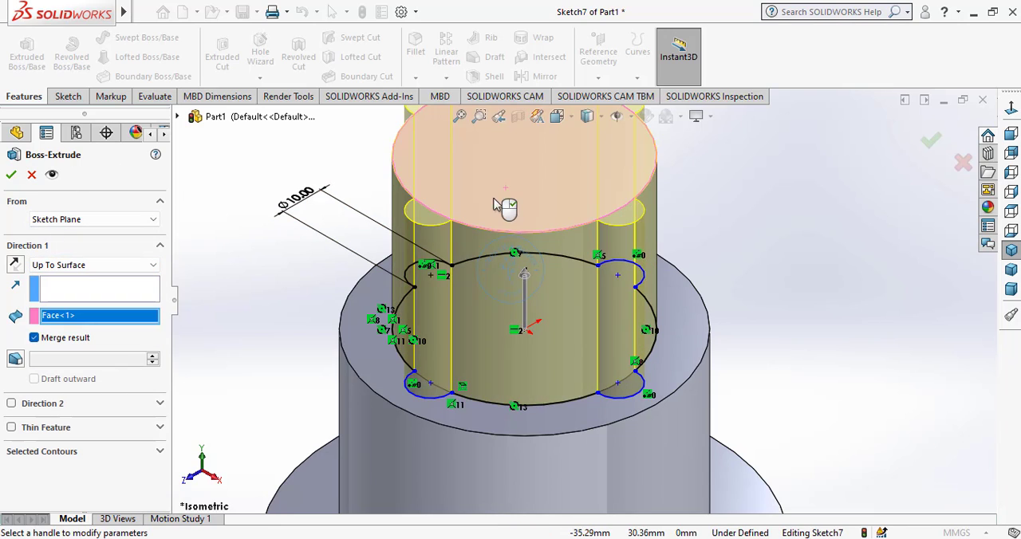
left_click(13, 174)
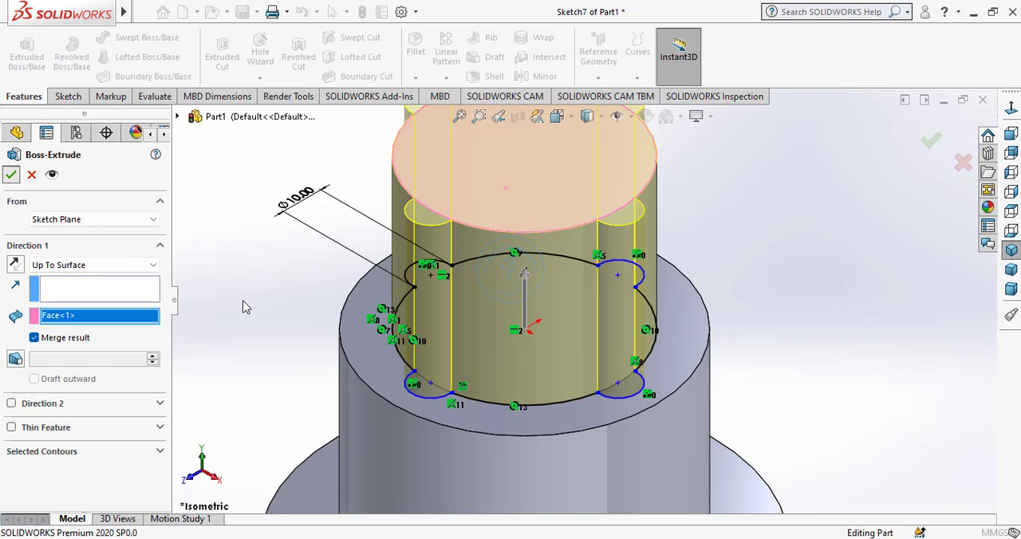
Start a fillet and select all eight edges around the top face of the four-lobed boss.
scroll(359, 238, "down", 2)
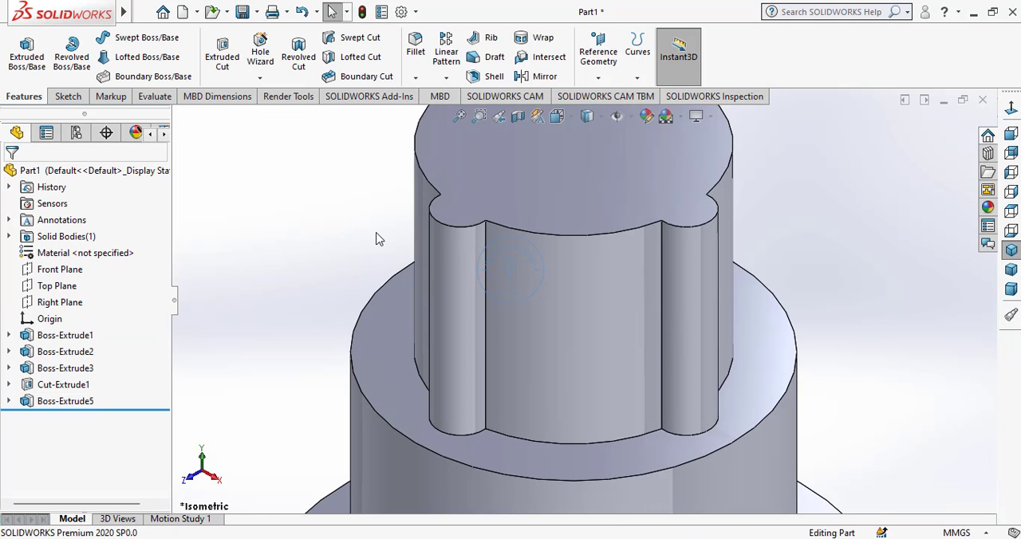
scroll(379, 239, "up", 3)
middle_click_drag(528, 236, 605, 238)
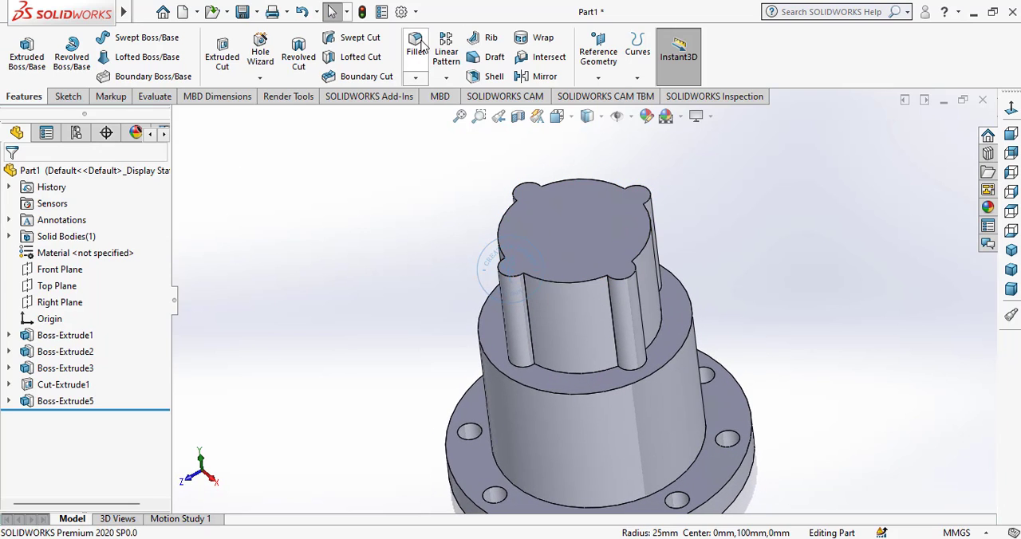
scroll(551, 287, "down", 4)
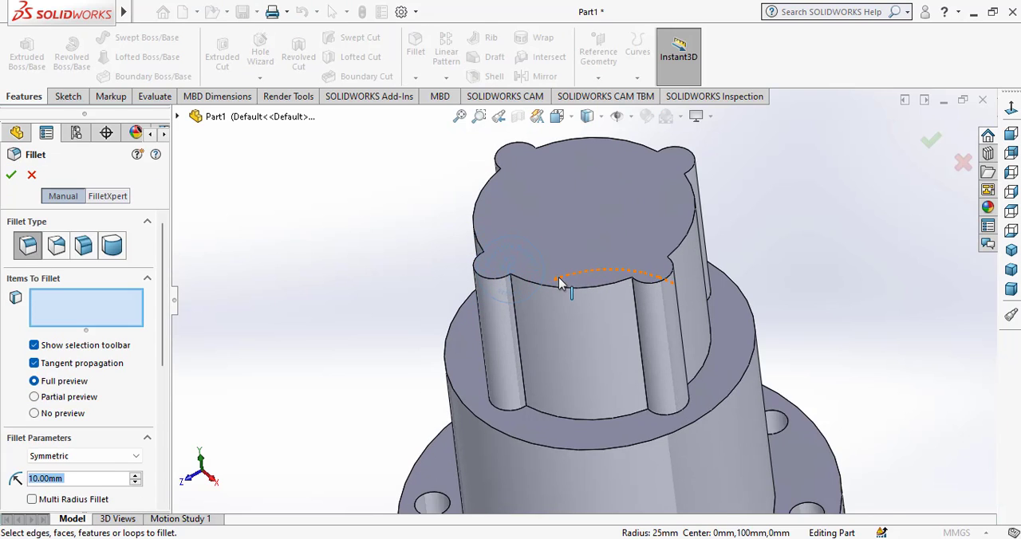
left_click(561, 299)
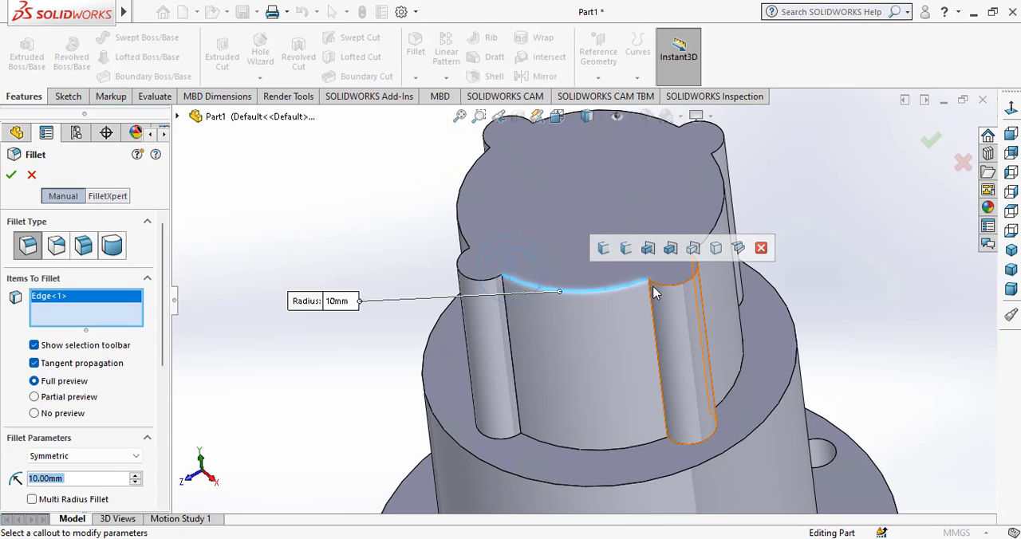
left_click(661, 293)
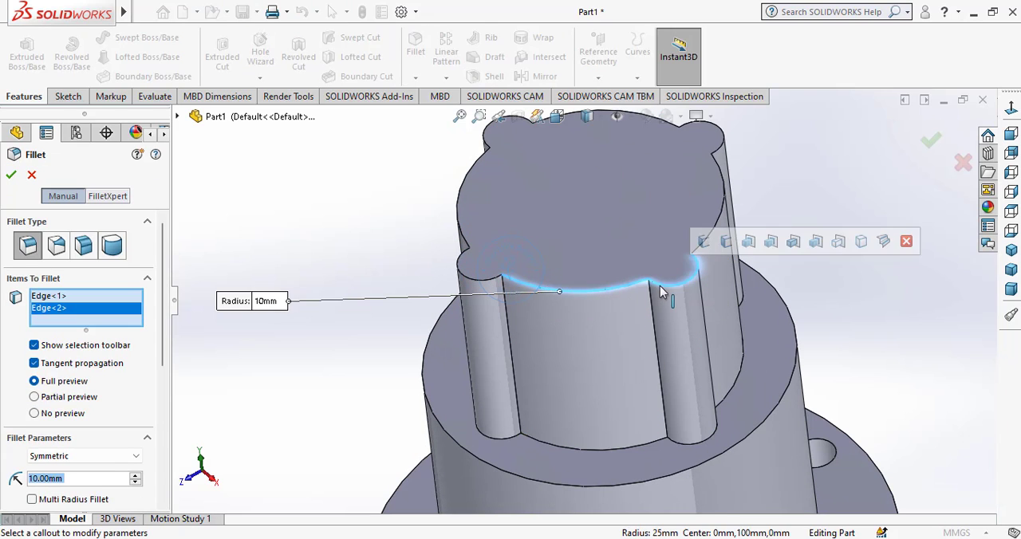
left_click(486, 271)
left_click(466, 220)
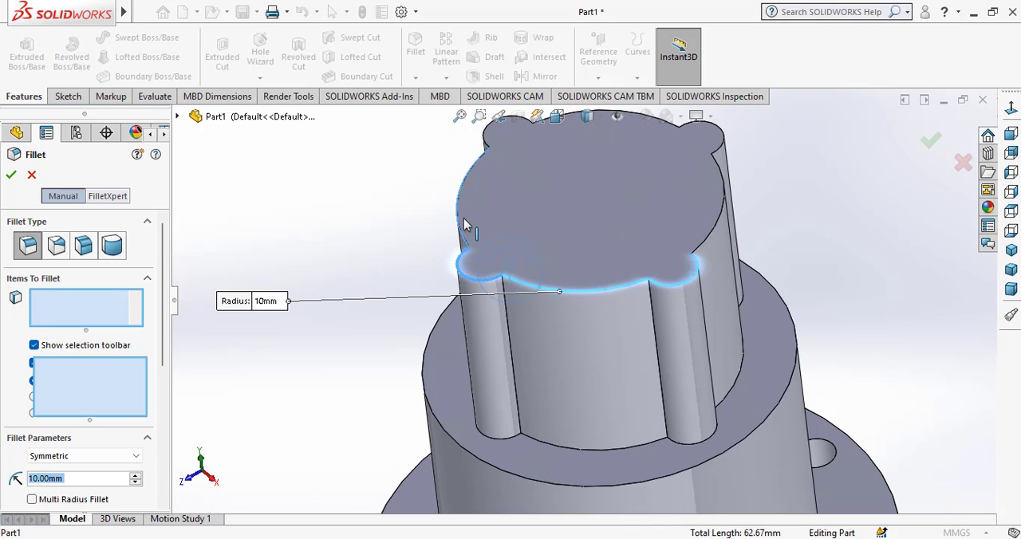
left_click(486, 148)
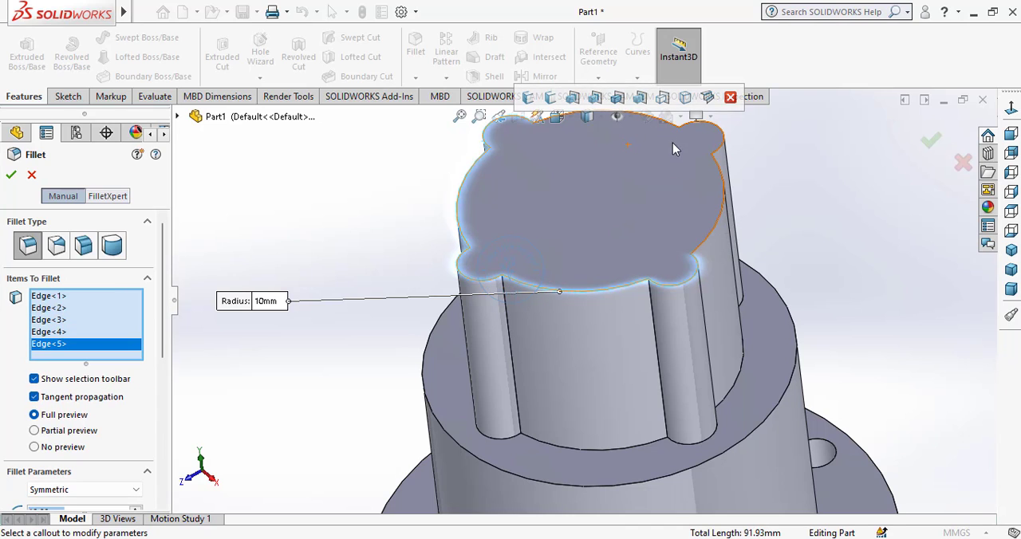
middle_click_drag(674, 145, 677, 205)
scroll(674, 200, "up", 2)
scroll(675, 198, "down", 1)
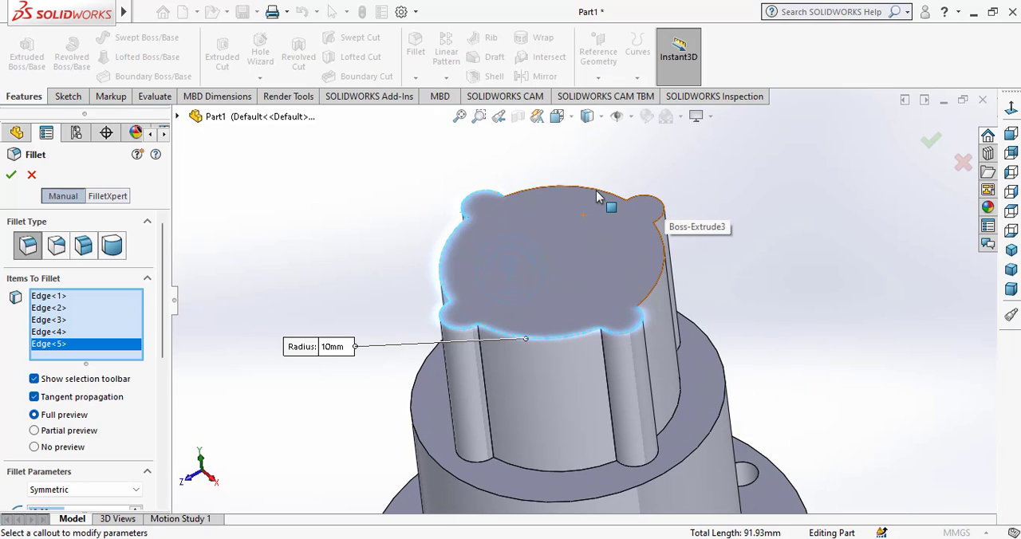
left_click(596, 196)
left_click(659, 209)
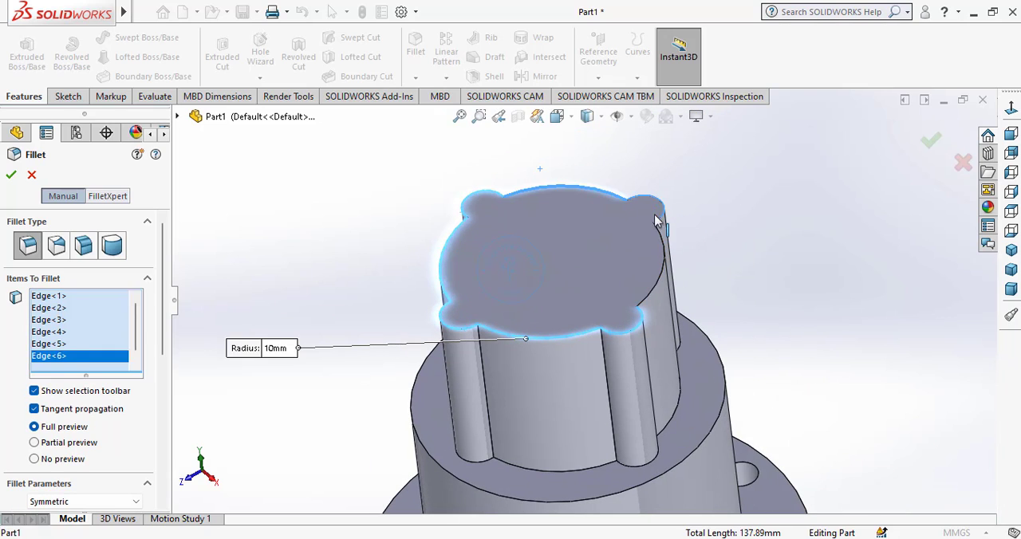
left_click(662, 243)
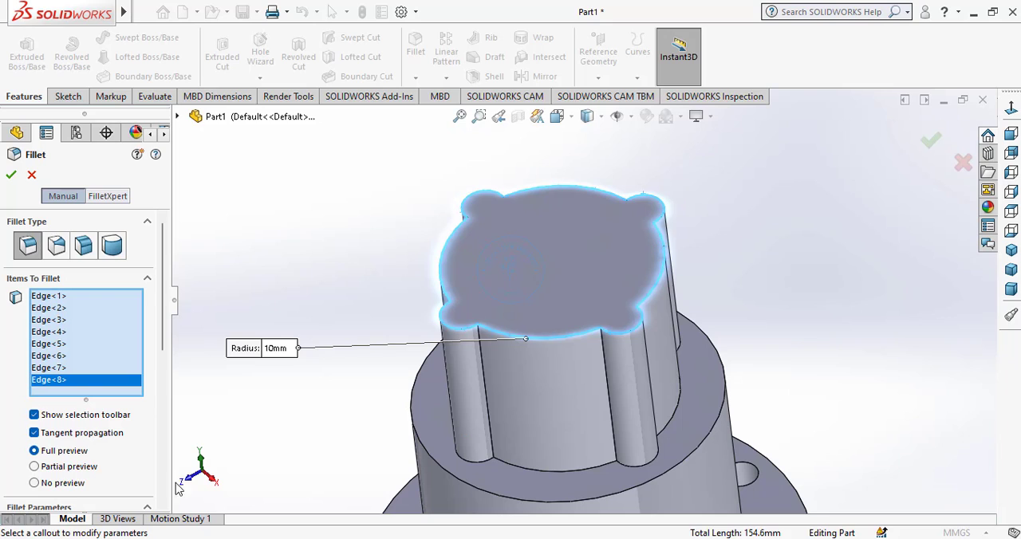
Set the radius of the fillet on the top edges to 1 mm and create the fillet.
scroll(168, 329, "down", 3)
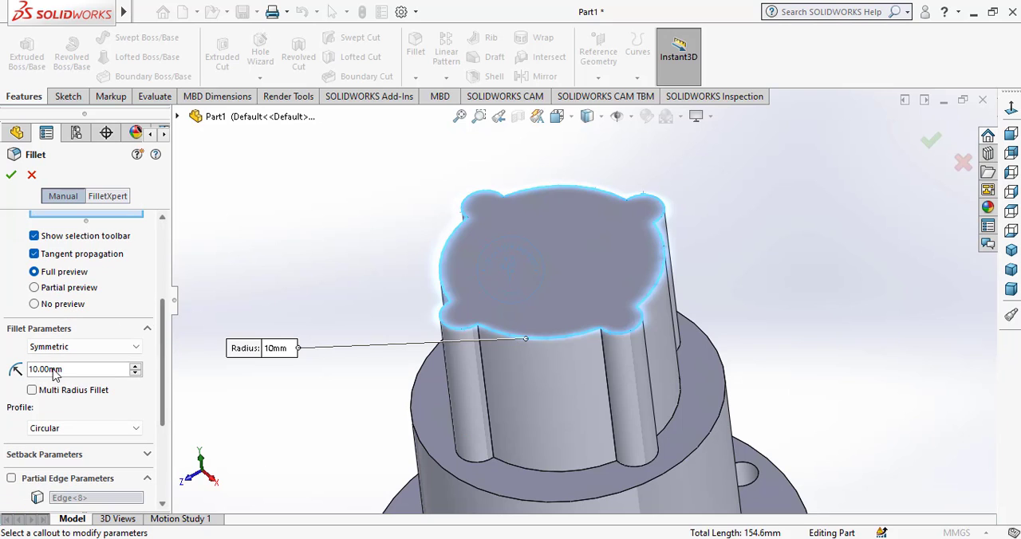
type("2")
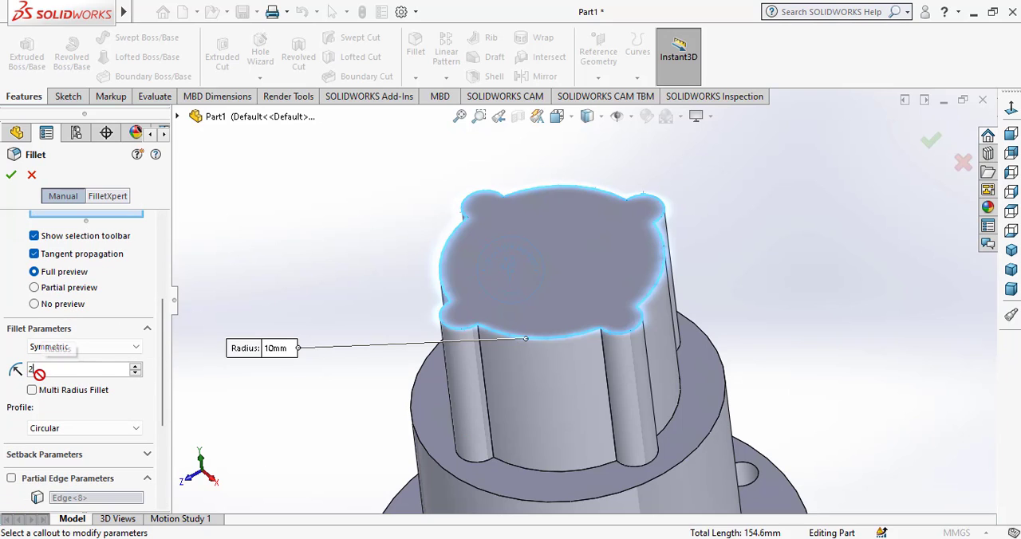
key("Return")
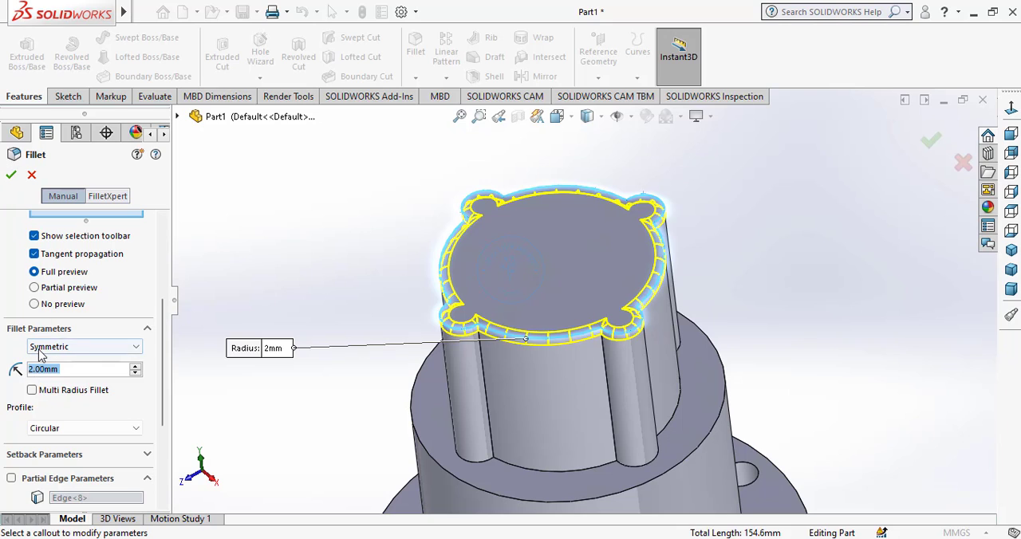
type("1")
key("Return")
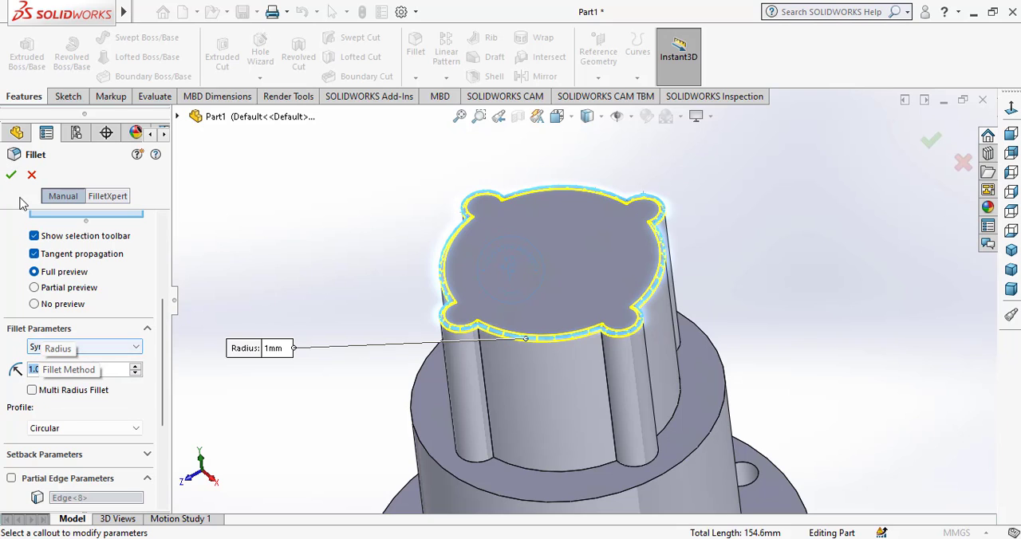
left_click(11, 175)
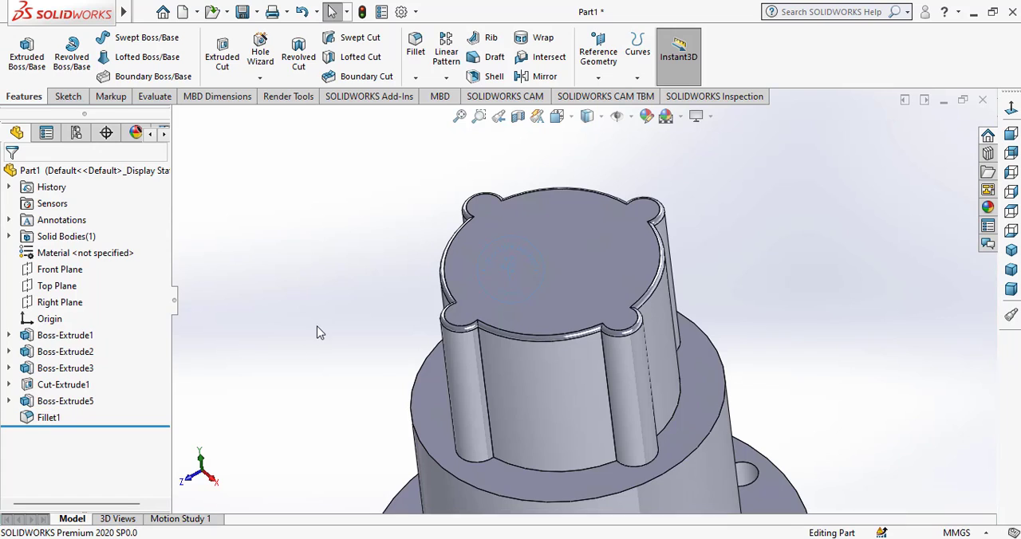
Fillet the base disc's upper outer edge, the 70 mm boss's bottom edge and its top outer edge with a 2 mm radius.
scroll(351, 343, "up", 5)
scroll(677, 442, "down", 1)
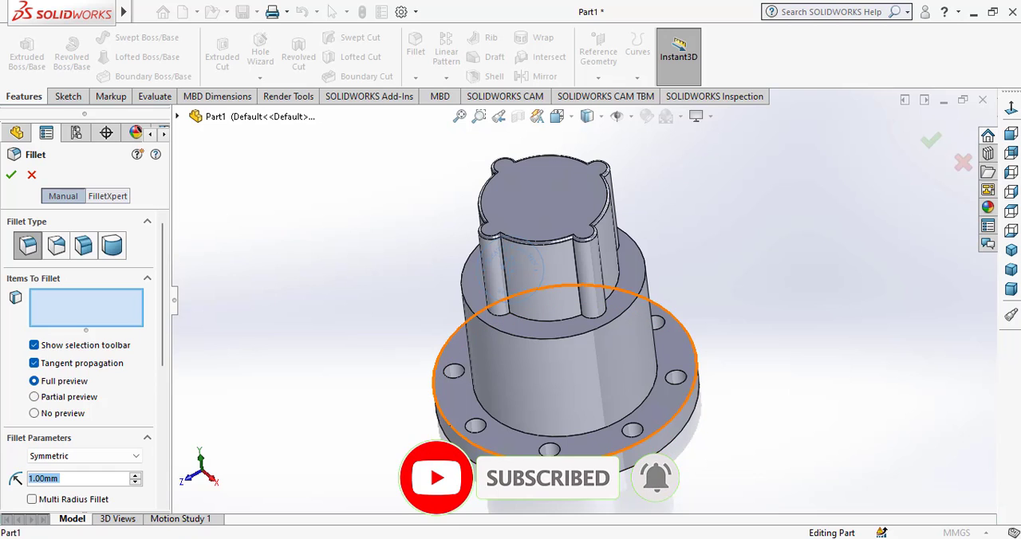
left_click(510, 459)
left_click(514, 437)
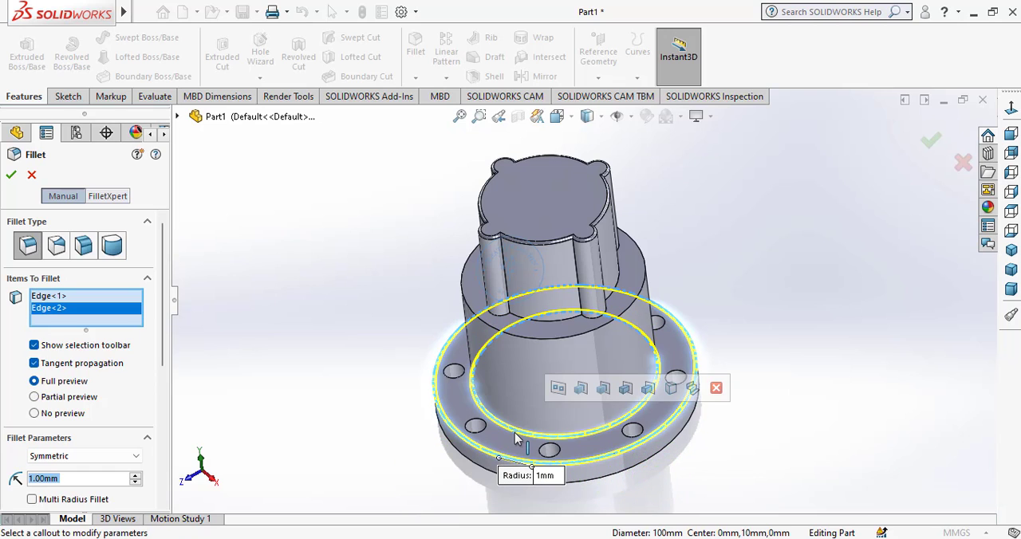
left_click(535, 340)
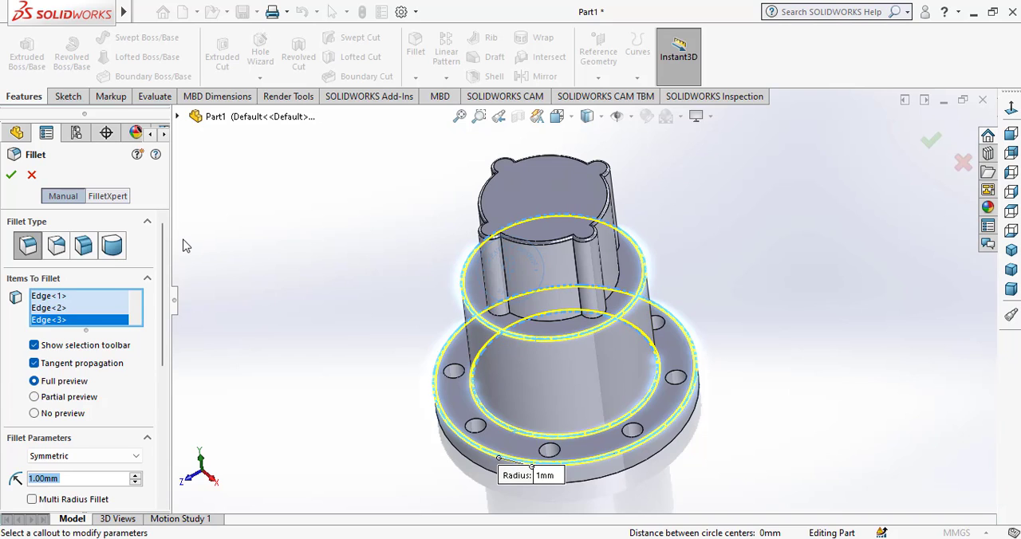
type("2")
key("Return")
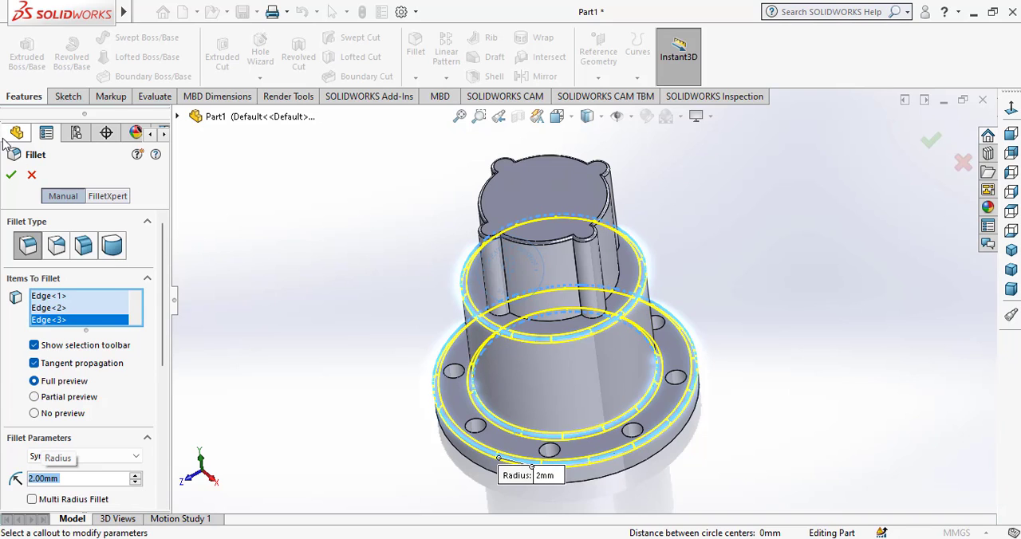
left_click(11, 176)
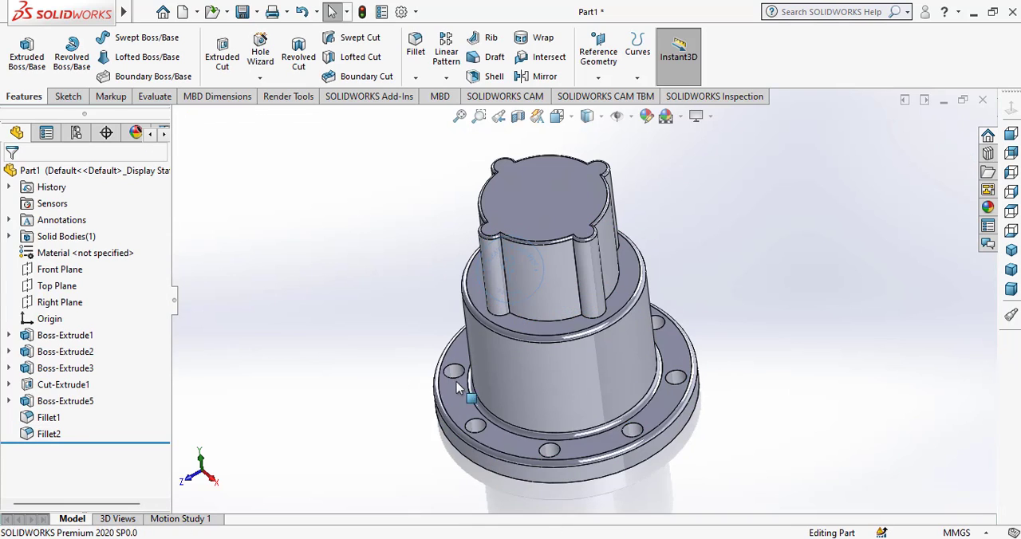
Start a fillet with a 1 mm radius and select four adjoining edges where the lobed boss meets the 70 mm boss.
middle_click_drag(469, 392, 531, 428)
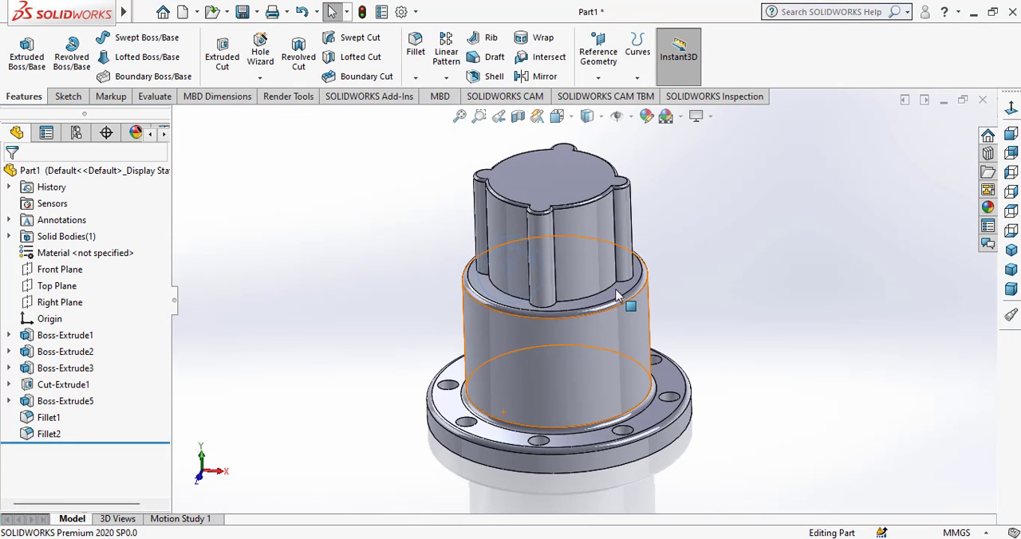
scroll(625, 277, "down", 1)
mouse_move(611, 296)
middle_mouse_down()
mouse_move(631, 287)
mouse_move(628, 305)
middle_mouse_up()
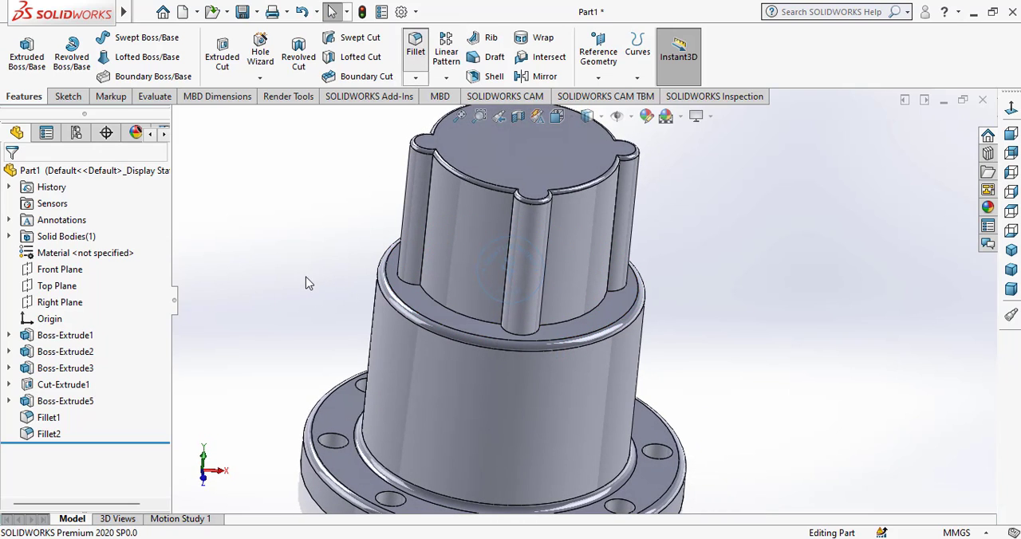
type("1")
key("Return")
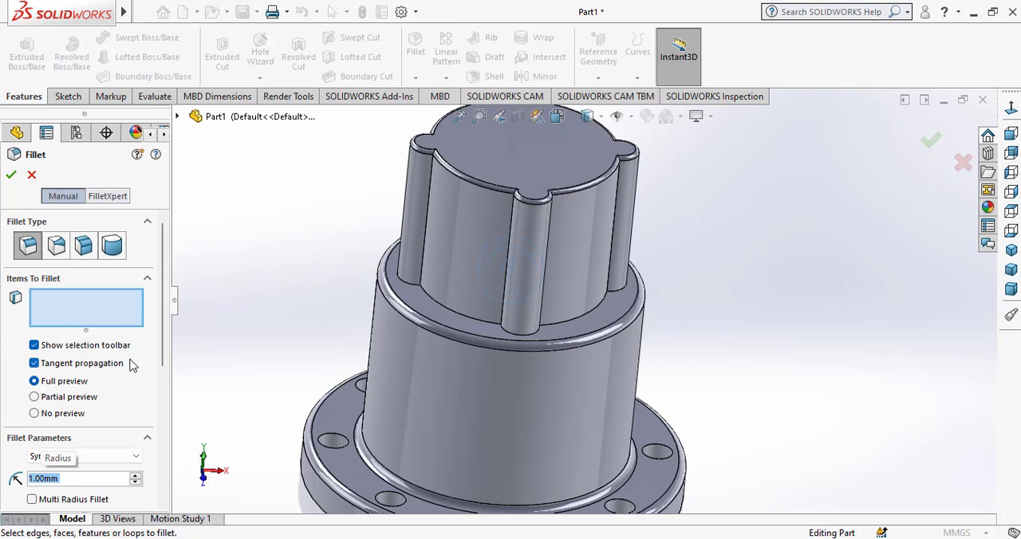
left_click(471, 321)
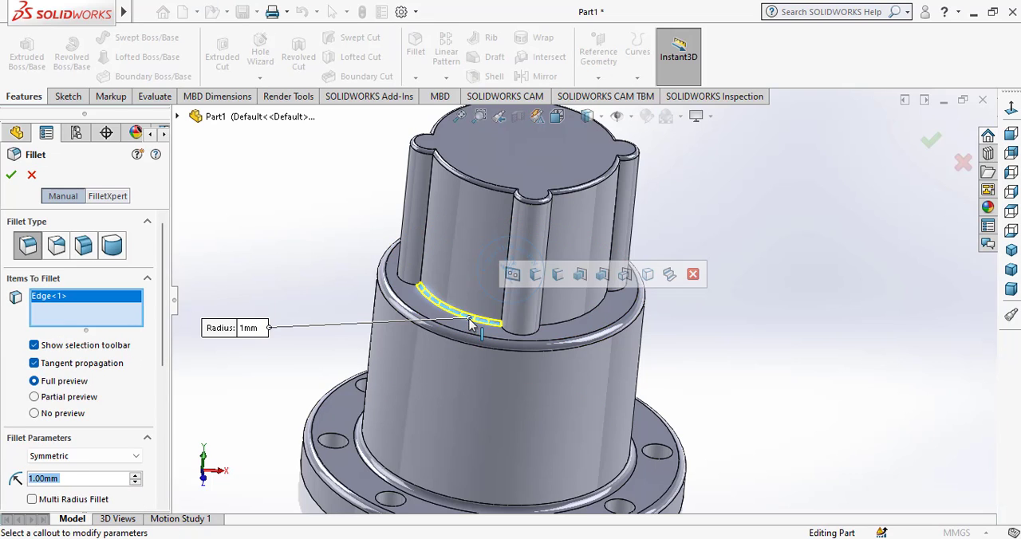
left_click(536, 332)
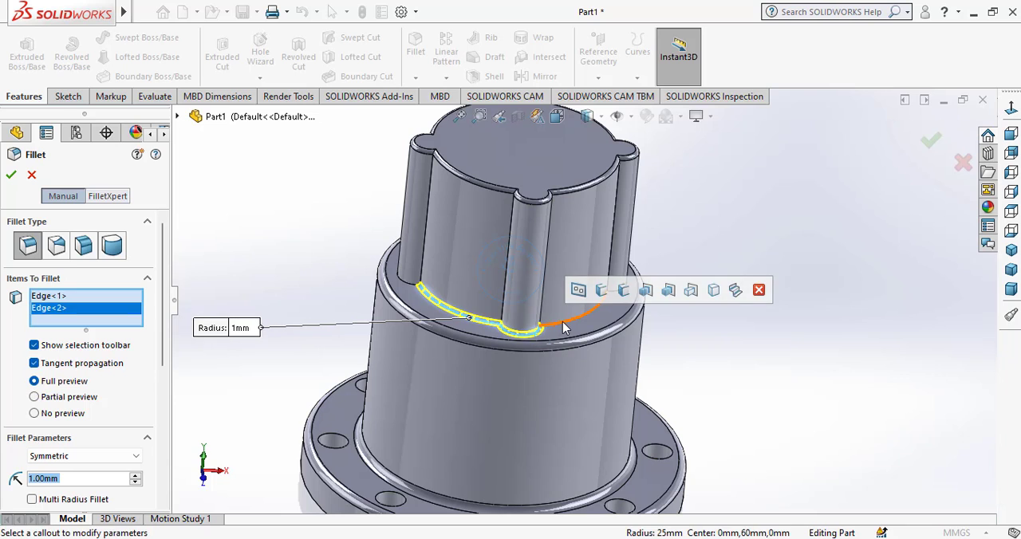
left_click(583, 328)
middle_click_drag(590, 323, 688, 295)
left_click(691, 286)
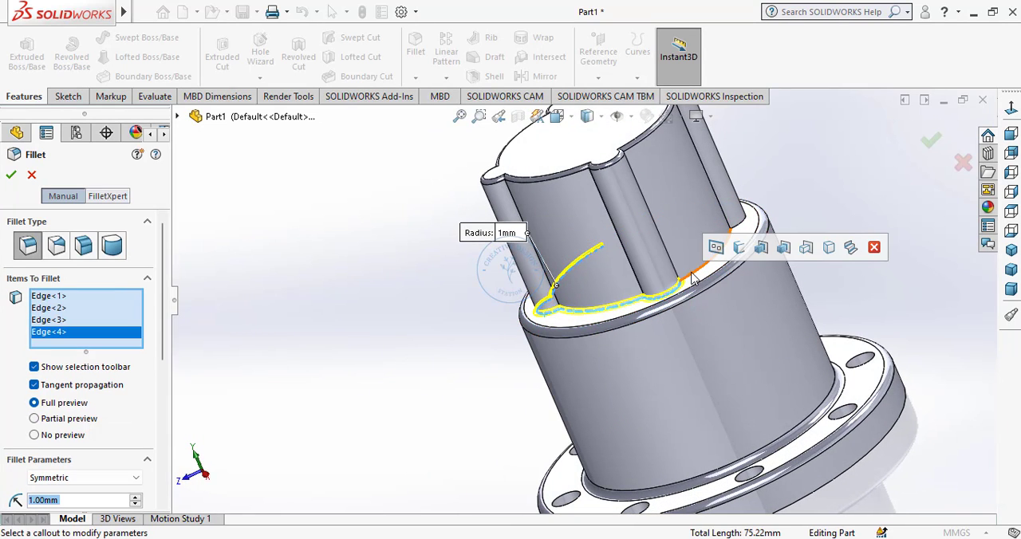
Add the remaining four bottom edges of the lobed boss to the fillet, removing the side face picked by mistake.
left_click(691, 271)
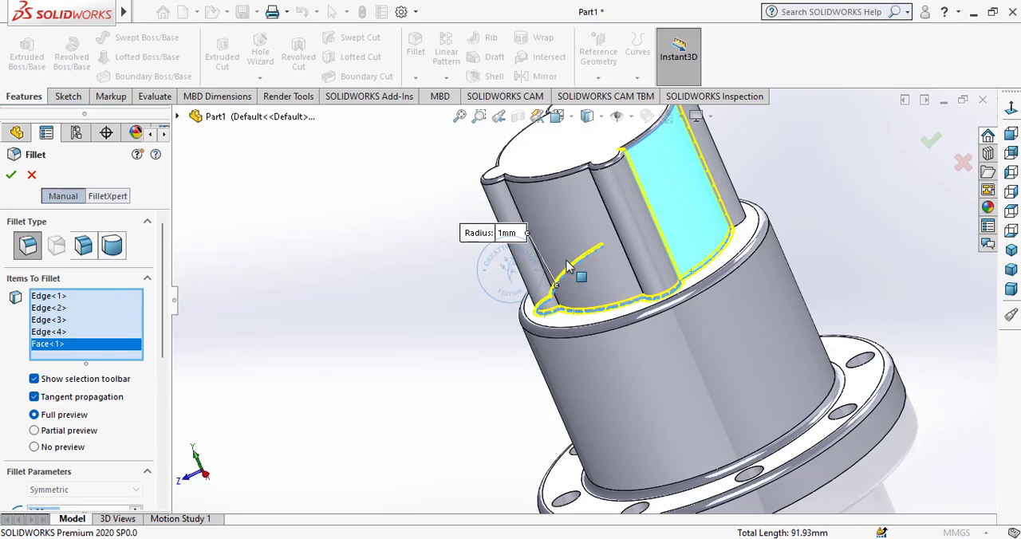
right_click(100, 351)
left_click(125, 371)
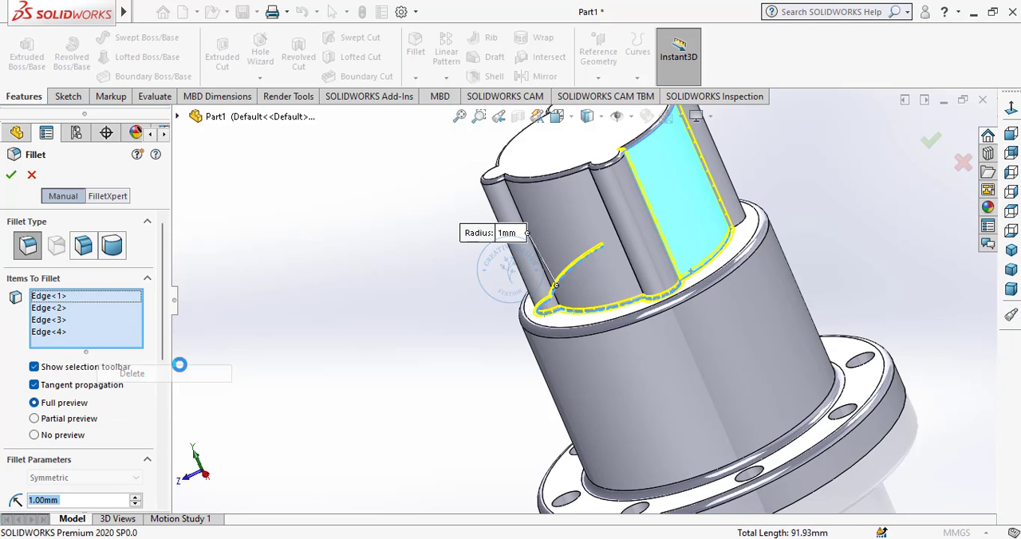
left_click(710, 274)
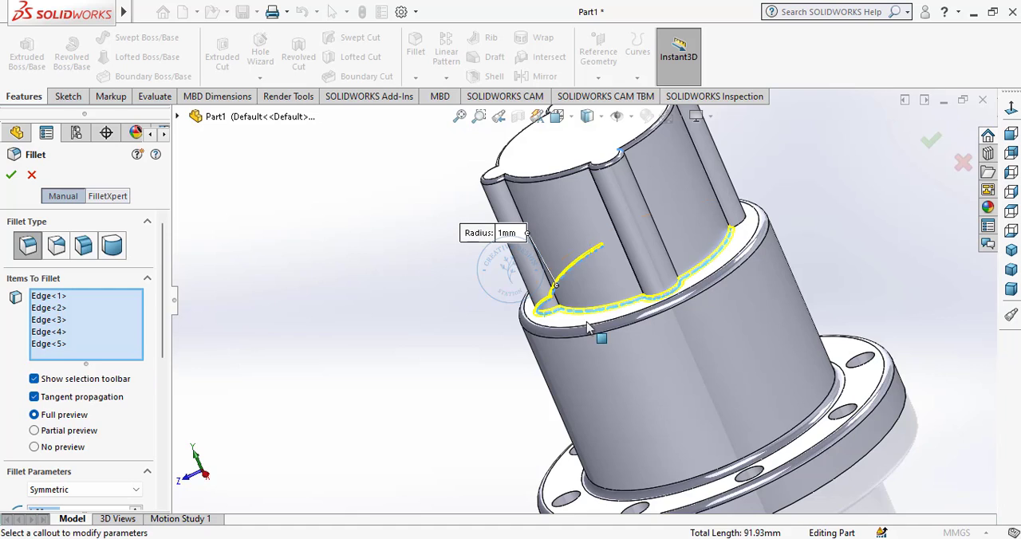
middle_click_drag(597, 333, 581, 424)
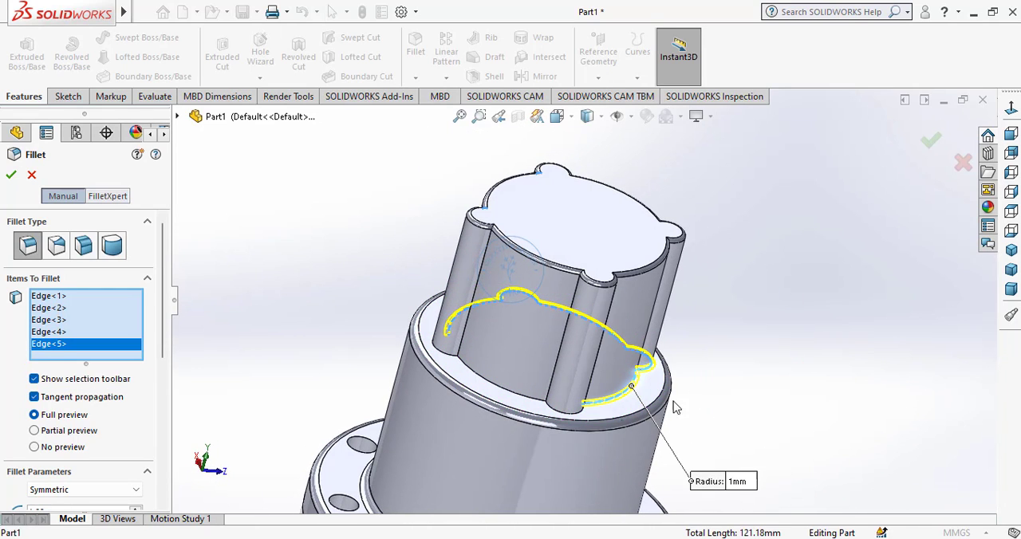
left_click(563, 416)
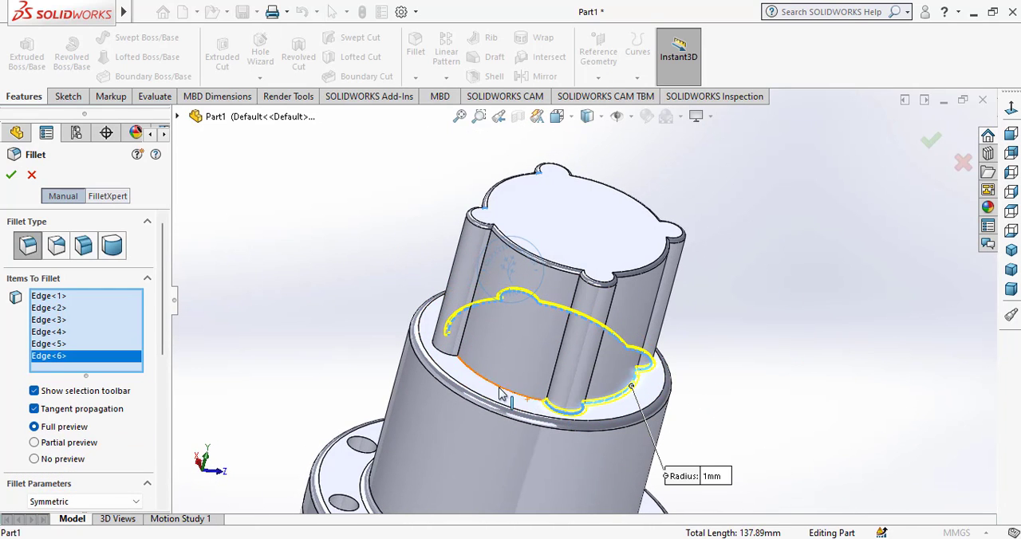
left_click(529, 402)
left_click(456, 362)
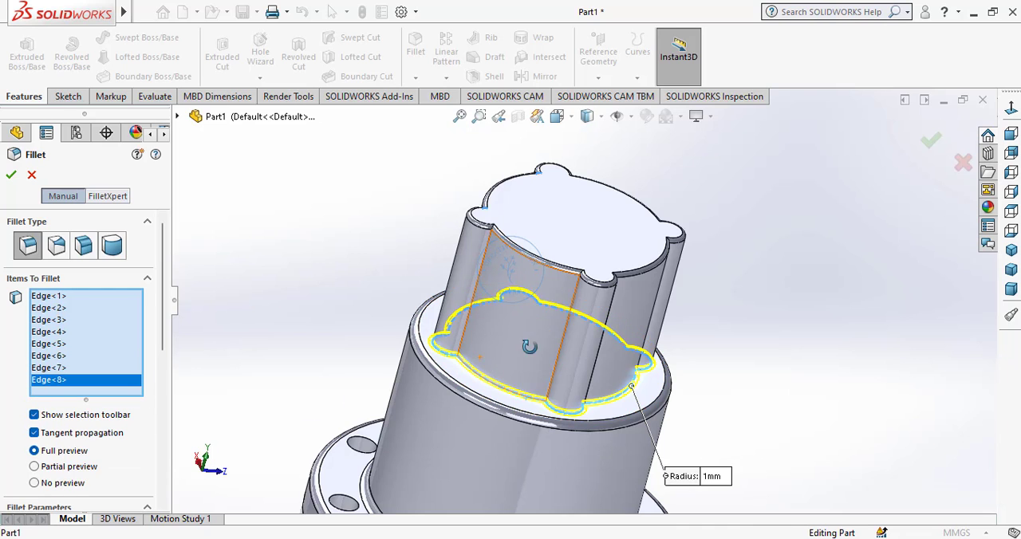
Set the radius of the fillet around the lobed boss's base to 0.5 mm.
middle_click_drag(529, 346, 240, 415)
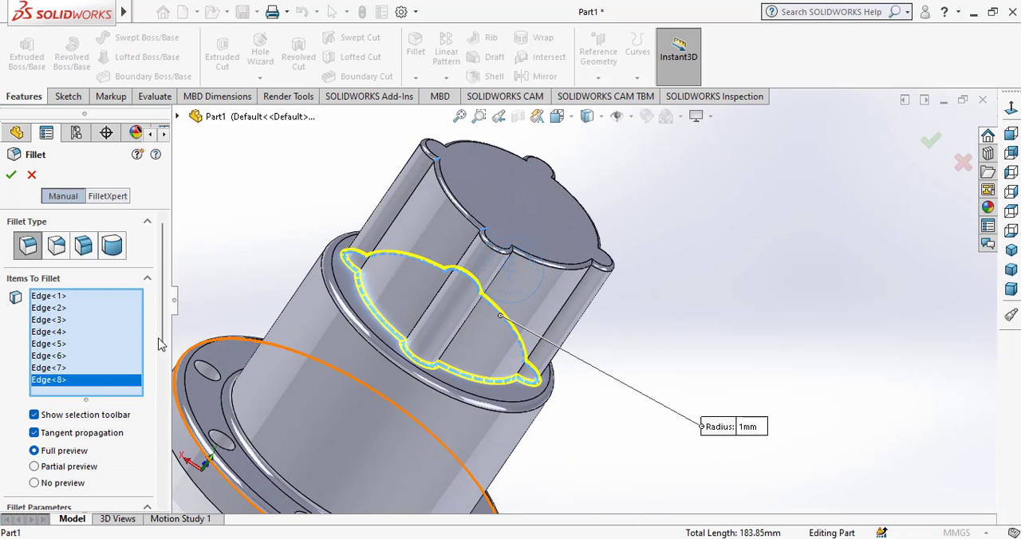
scroll(166, 338, "down", 5)
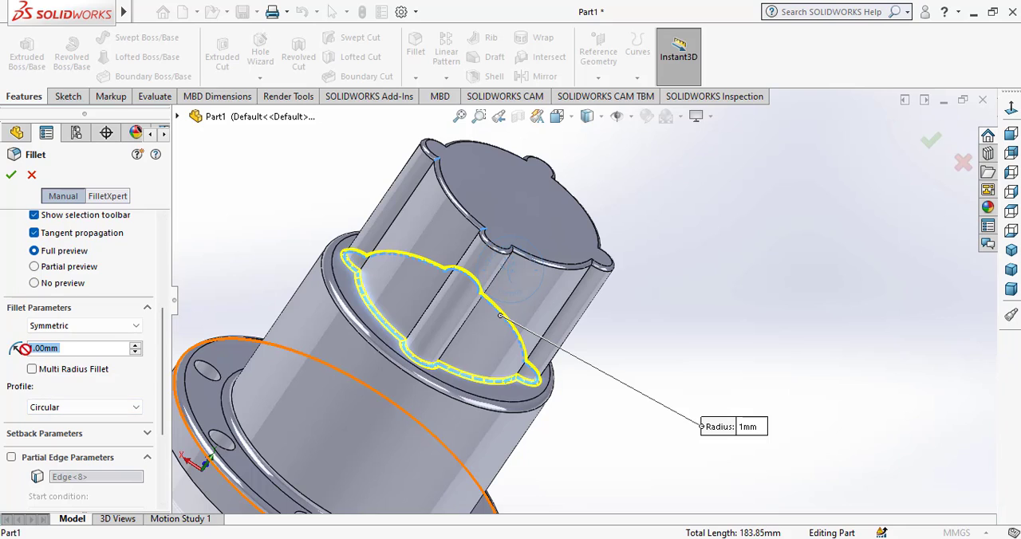
type("0.5")
key("Return")
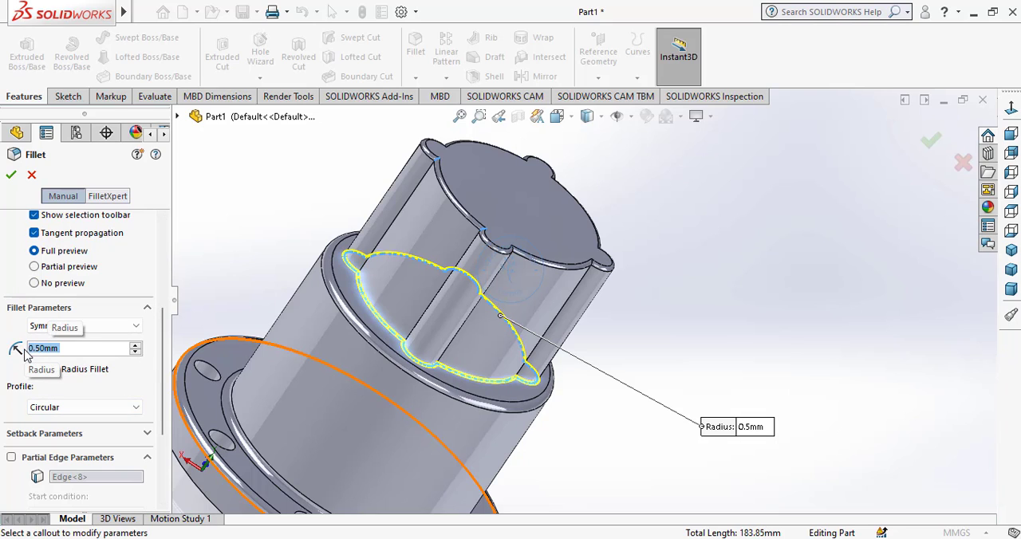
Accept the 0.5 mm fillet around the base of the lobed boss and inspect the rounded edges from several sides.
left_click(12, 177)
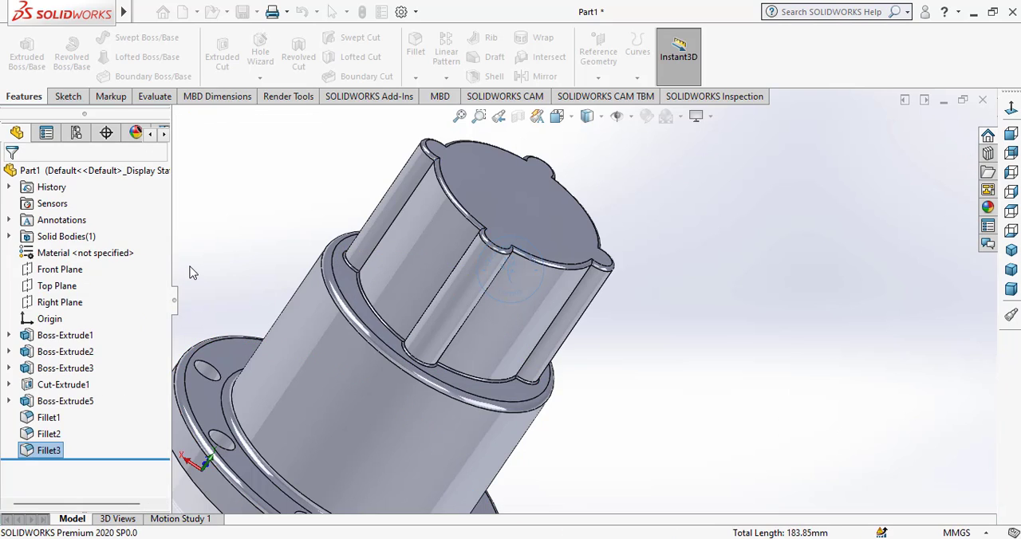
scroll(565, 290, "up", 3)
scroll(565, 289, "down", 2)
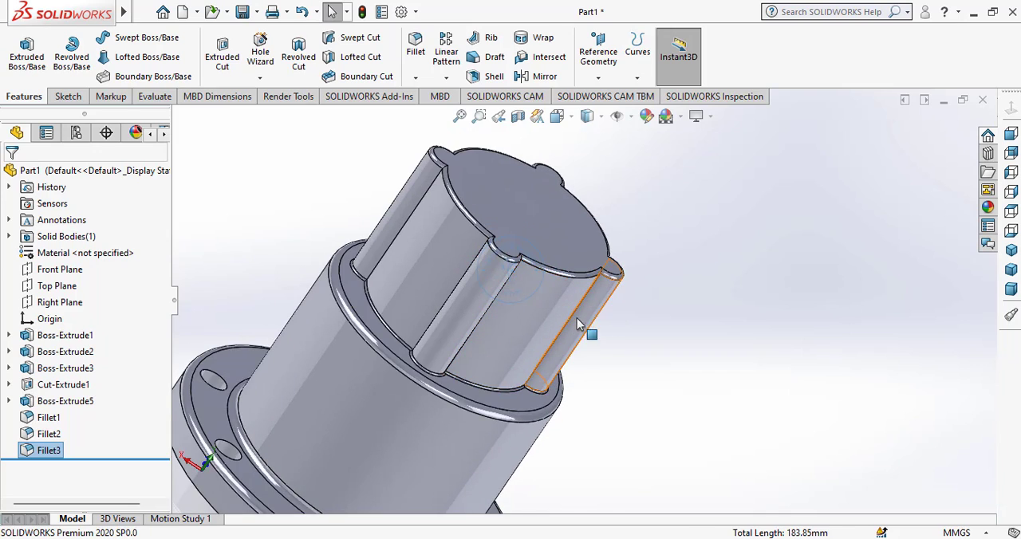
middle_click_drag(588, 335, 630, 297)
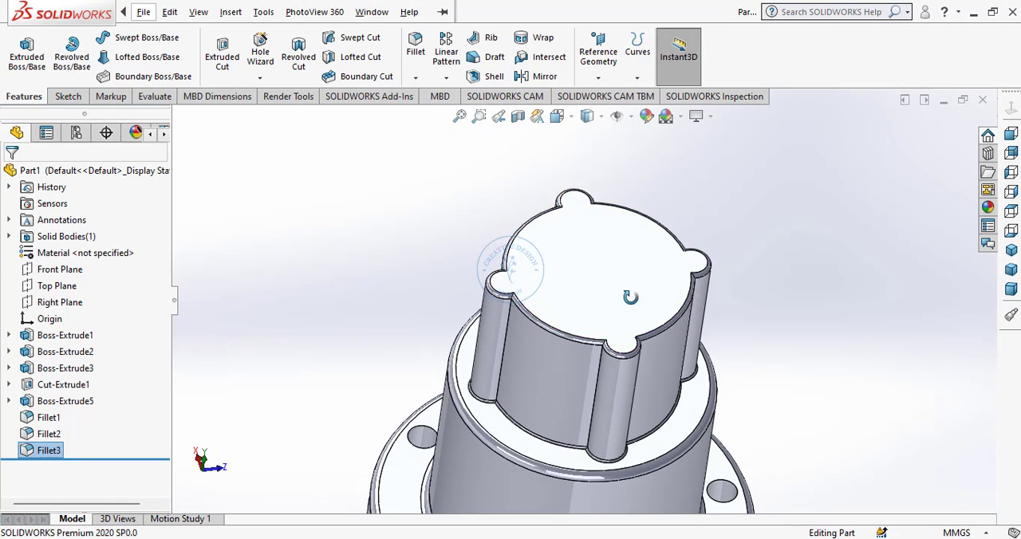
scroll(657, 363, "down", 2)
scroll(658, 383, "up", 4)
middle_click_drag(657, 388, 399, 437)
middle_click_drag(558, 415, 501, 302)
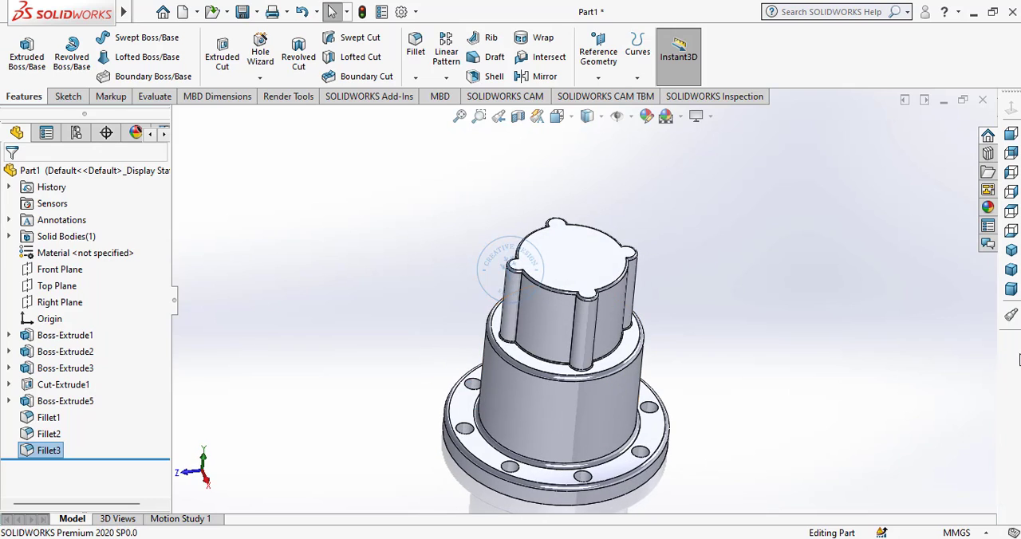
Clear the fillet from the appearance selection and colour the whole part orange instead.
left_click(1011, 250)
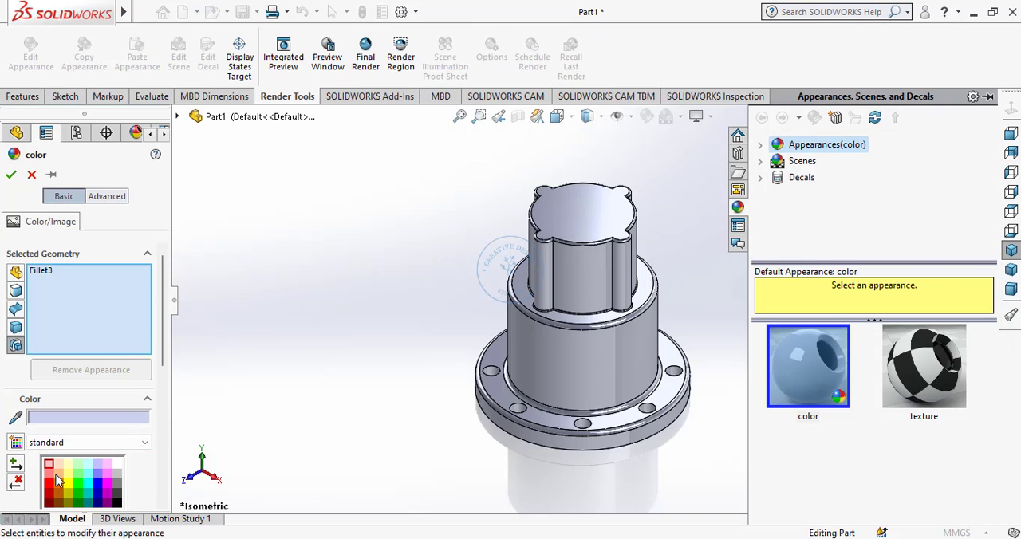
left_click(58, 474)
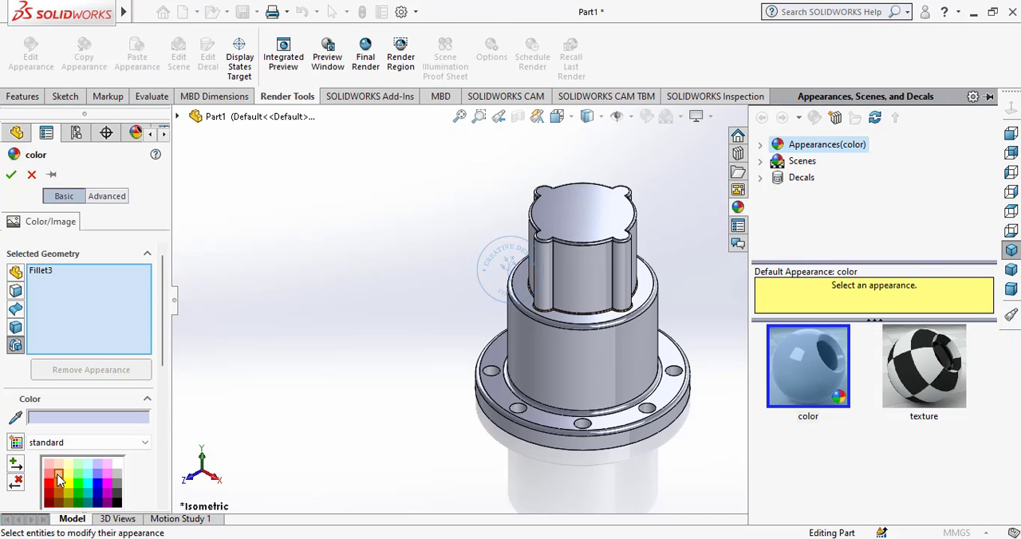
right_click(44, 267)
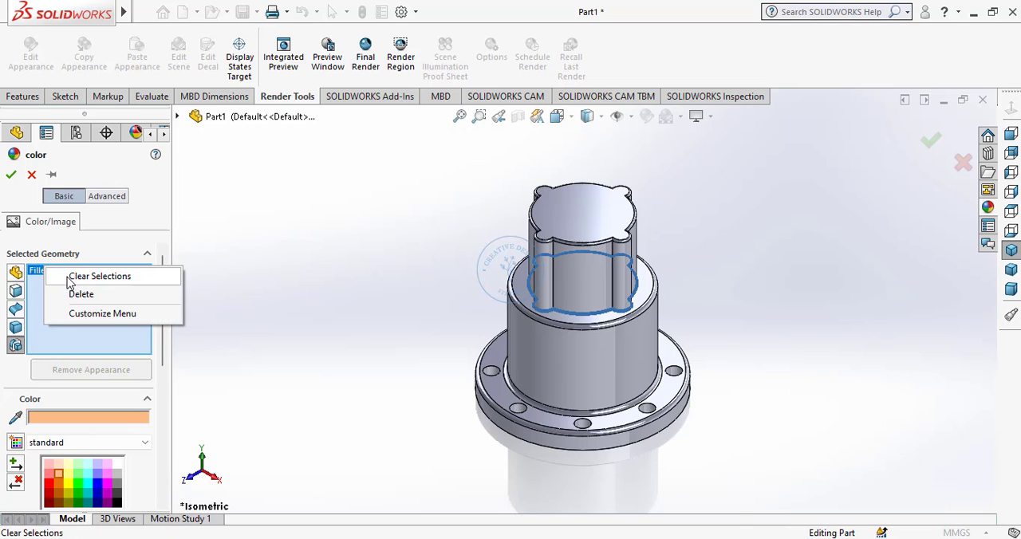
left_click(75, 275)
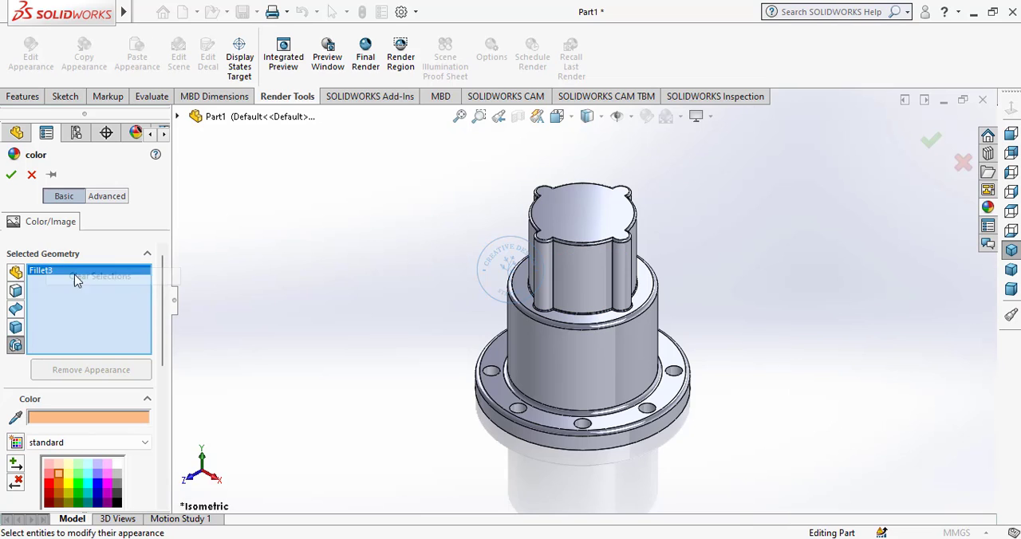
left_click(178, 116)
left_click(240, 117)
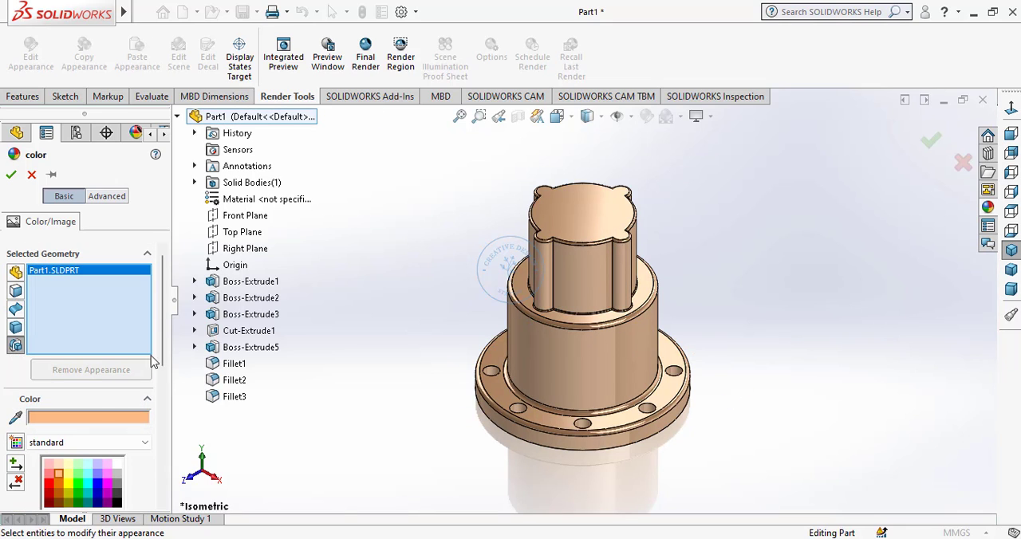
left_click(57, 487)
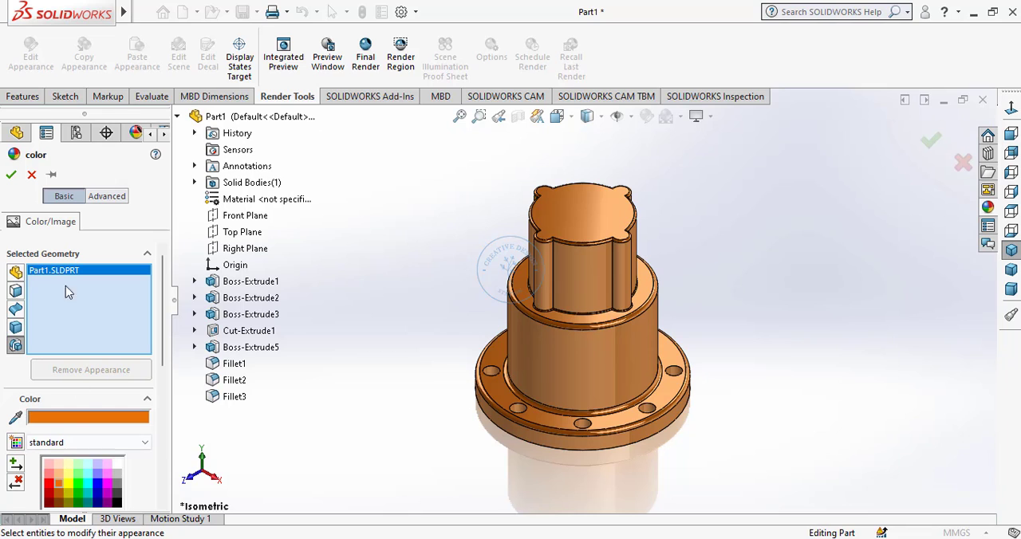
left_click(11, 174)
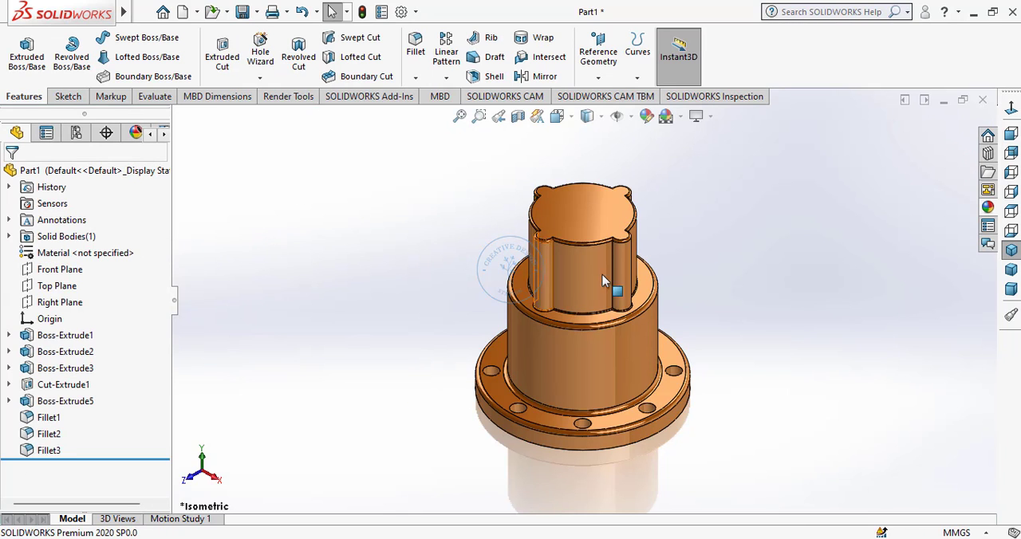
Sketch a circle of about 31 mm diameter on the lobed boss's top face, centred on the origin.
scroll(600, 307, "down", 2)
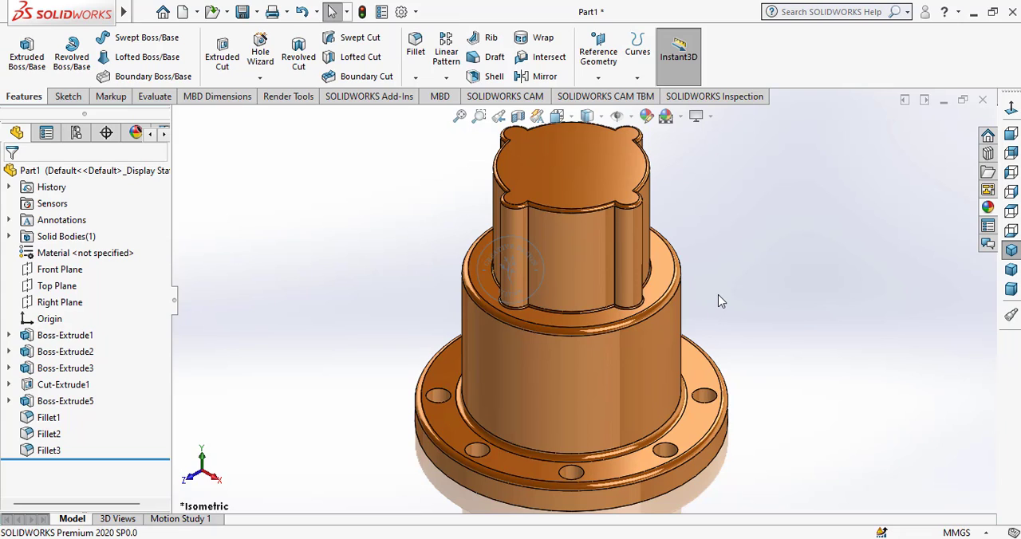
scroll(718, 294, "up", 2)
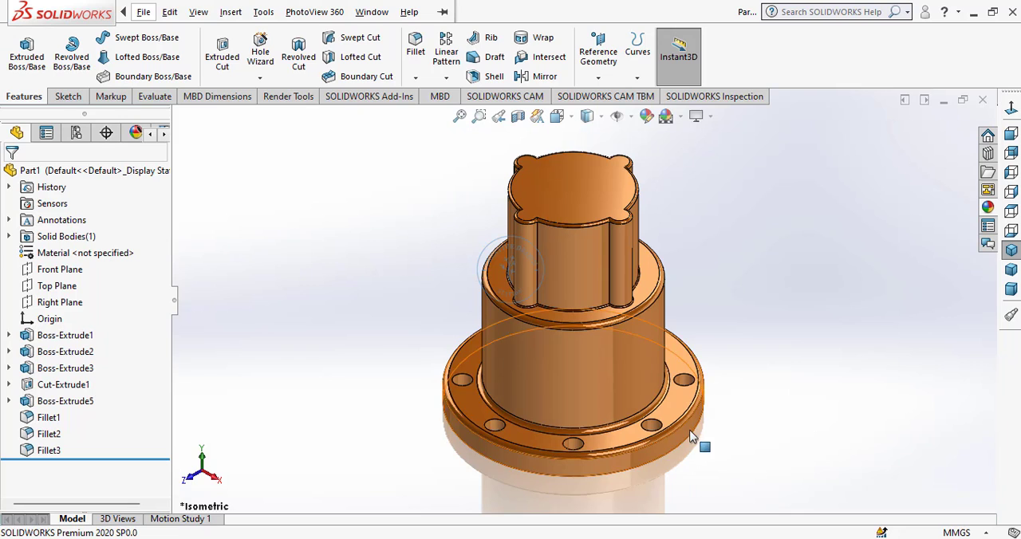
middle_click_drag(740, 451, 814, 380)
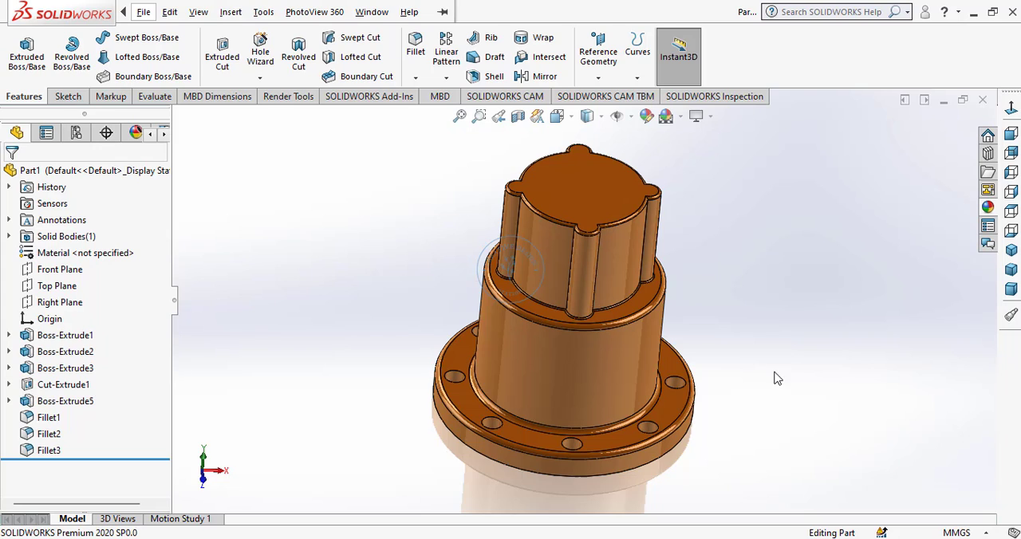
left_click(586, 206)
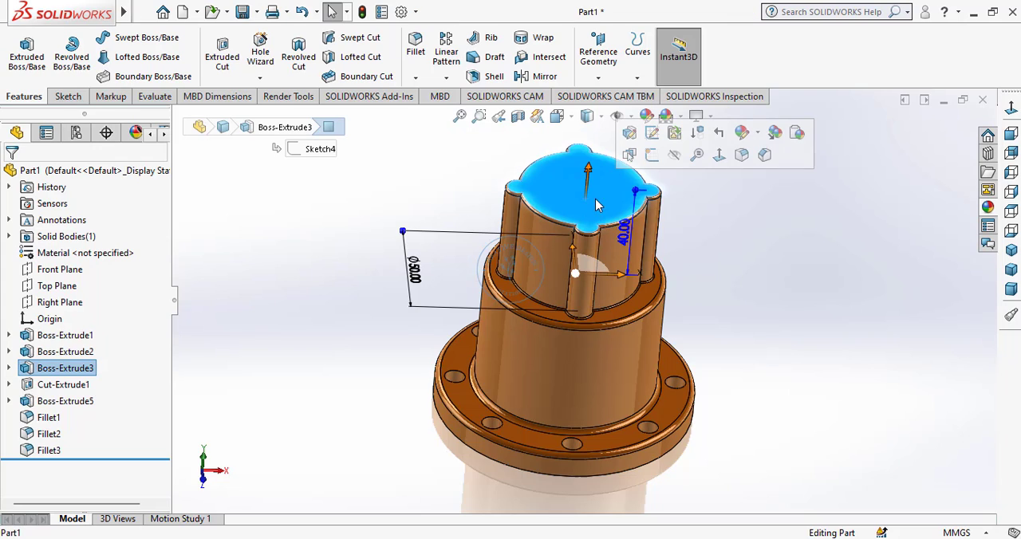
left_click(652, 157)
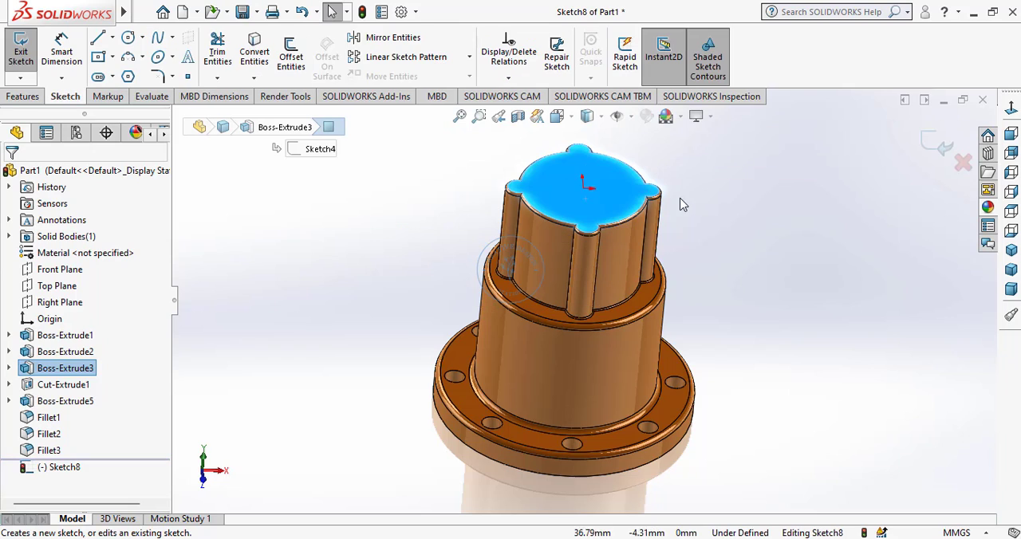
left_click(818, 264)
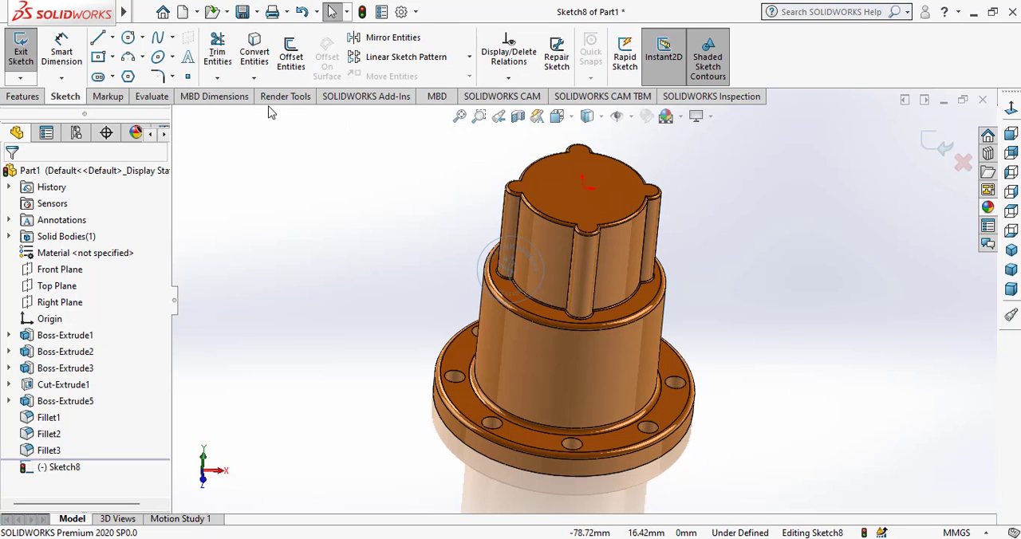
left_click(128, 37)
left_click(585, 187)
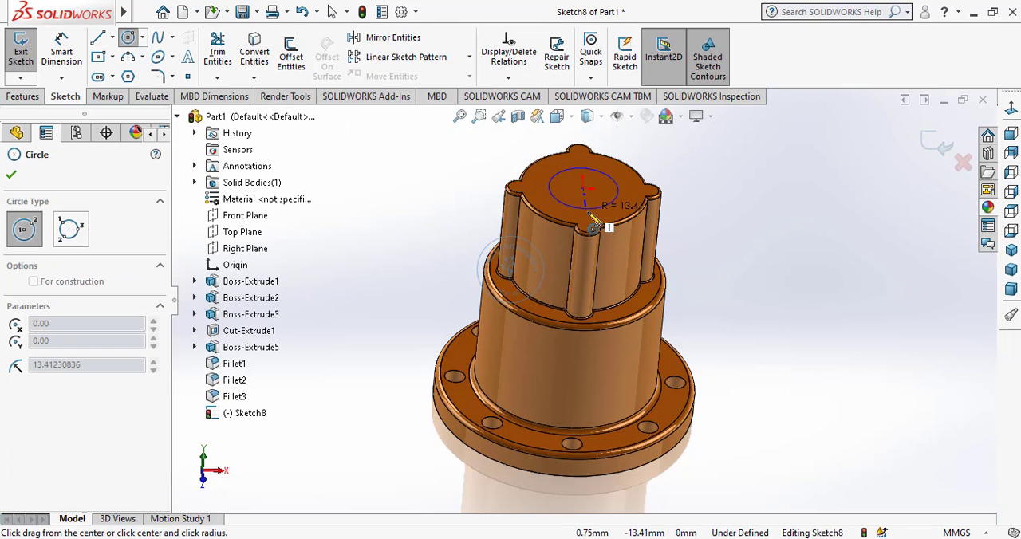
left_click(595, 228)
Dimension the circle on the top face to a 25 mm diameter.
right_click(608, 225)
left_click(615, 221)
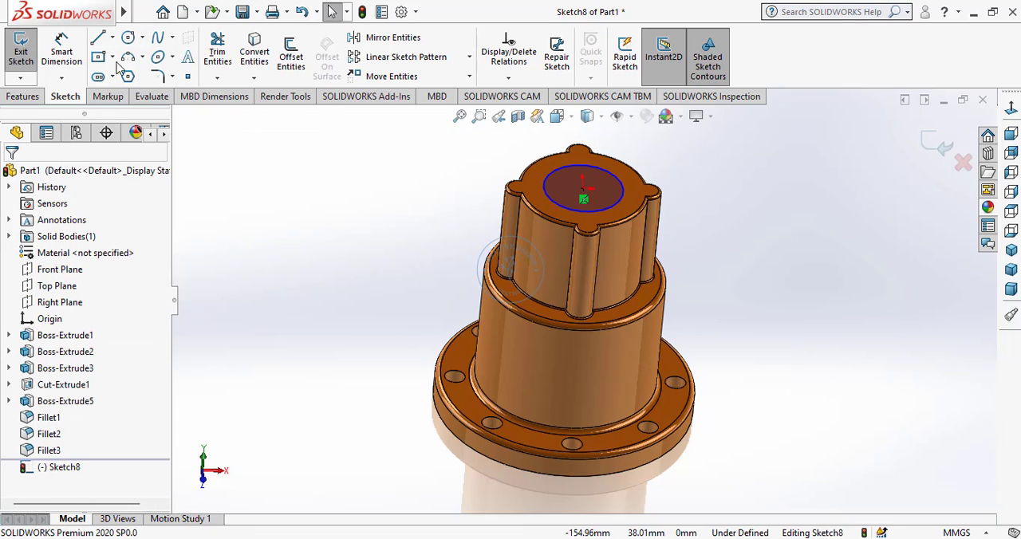
left_click(640, 194)
left_click(682, 180)
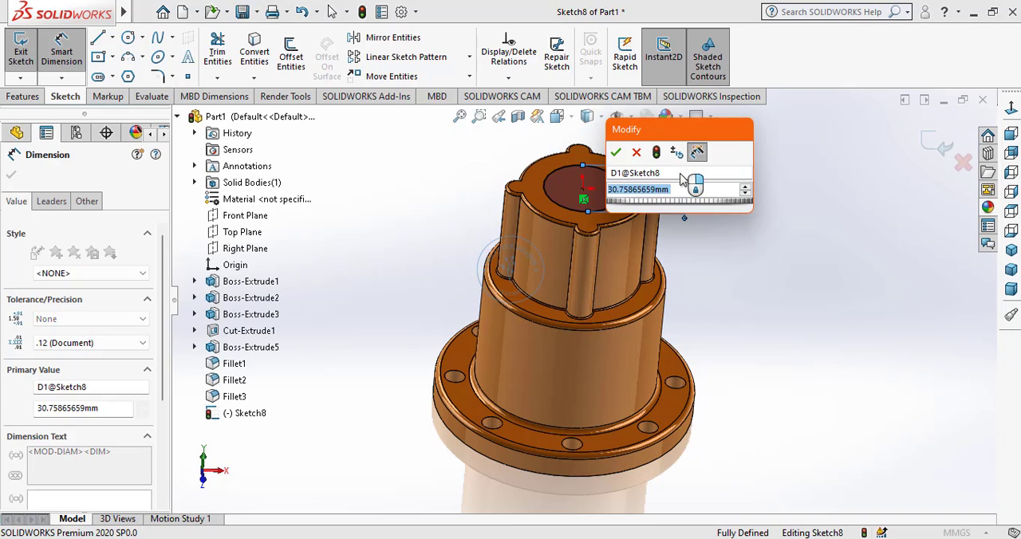
key("Return")
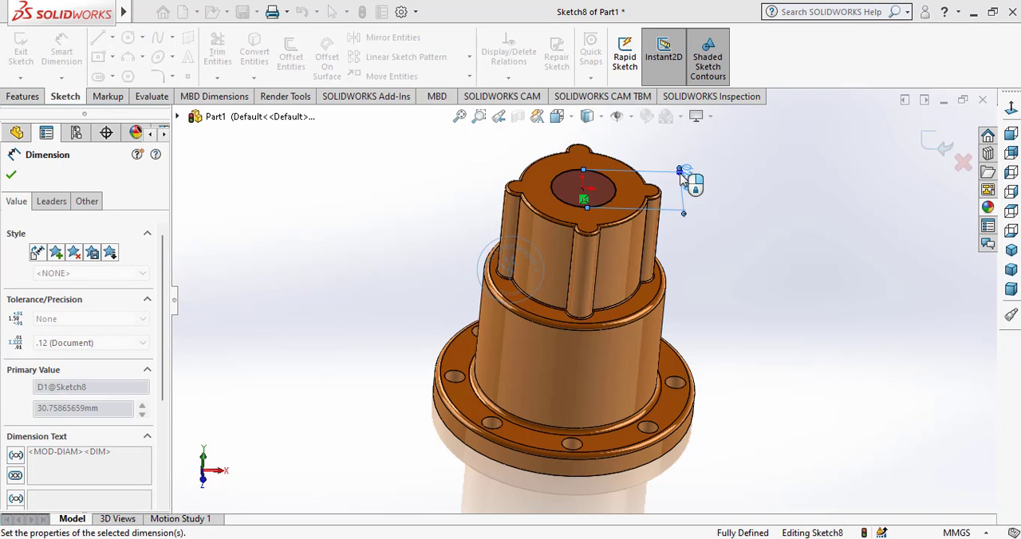
right_click(477, 257)
left_click(474, 250)
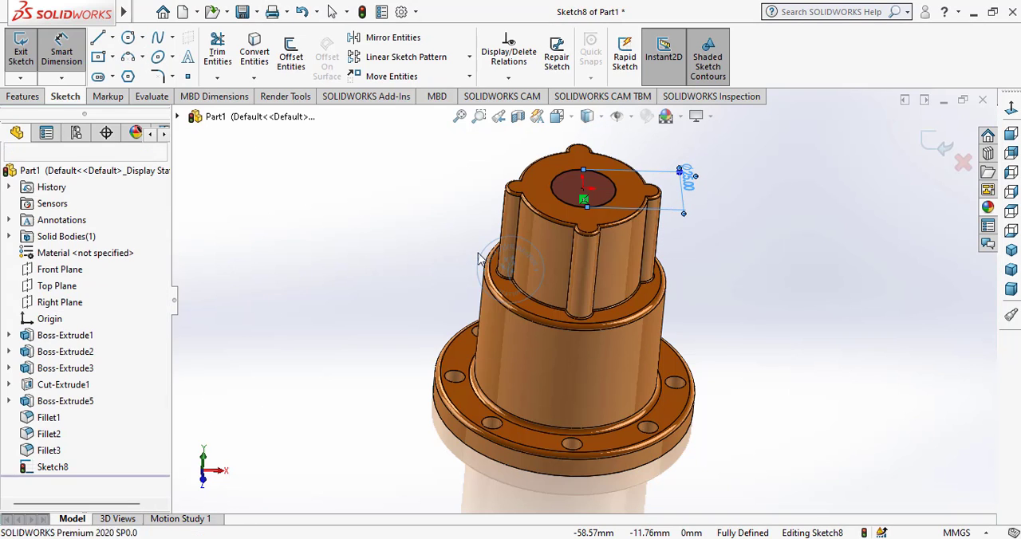
Extrude-cut the 25 mm circle from the sketch plane Up To Surface, ending at the base disc's upper face.
left_click(30, 97)
left_click(231, 57)
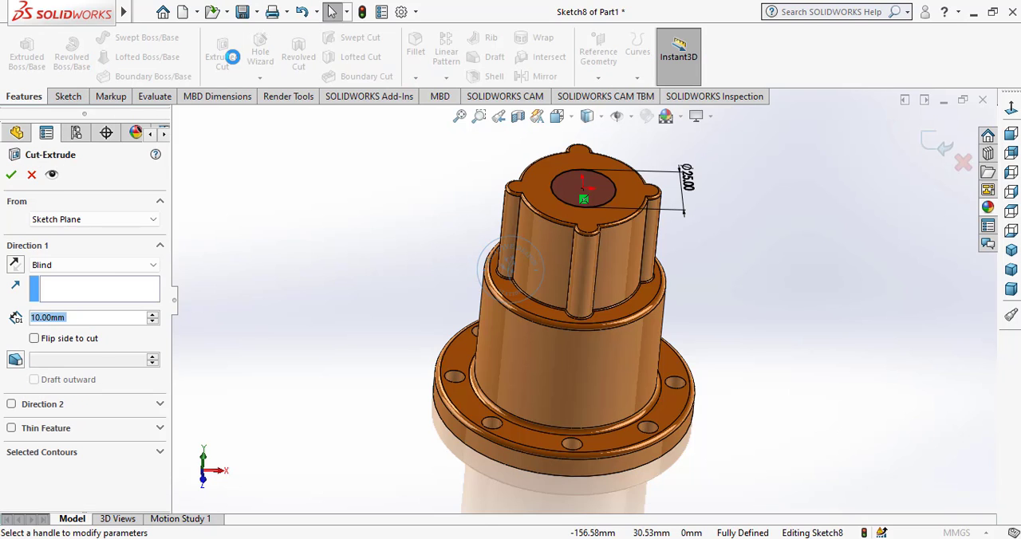
left_click(90, 222)
left_click(80, 232)
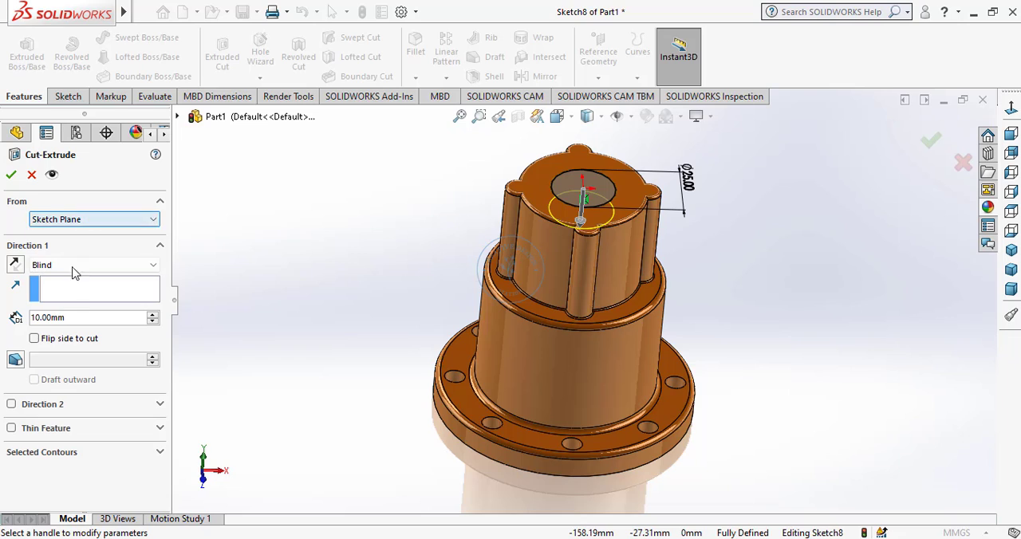
left_click(80, 264)
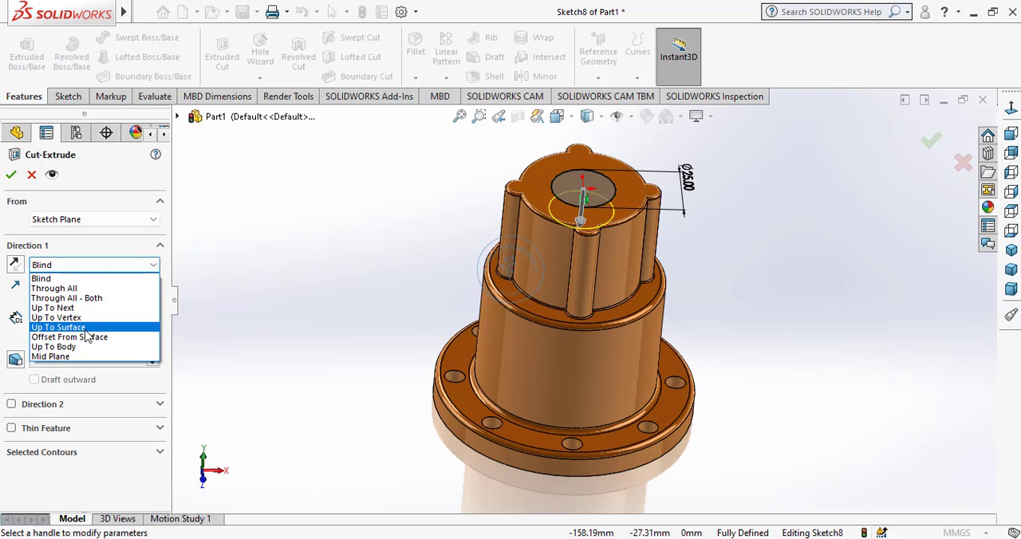
left_click(85, 329)
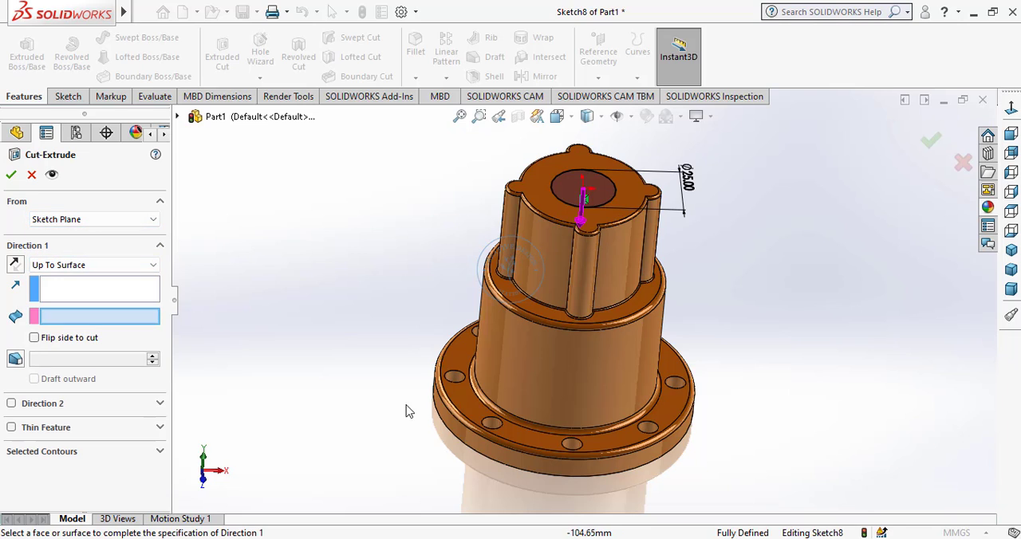
left_click(469, 410)
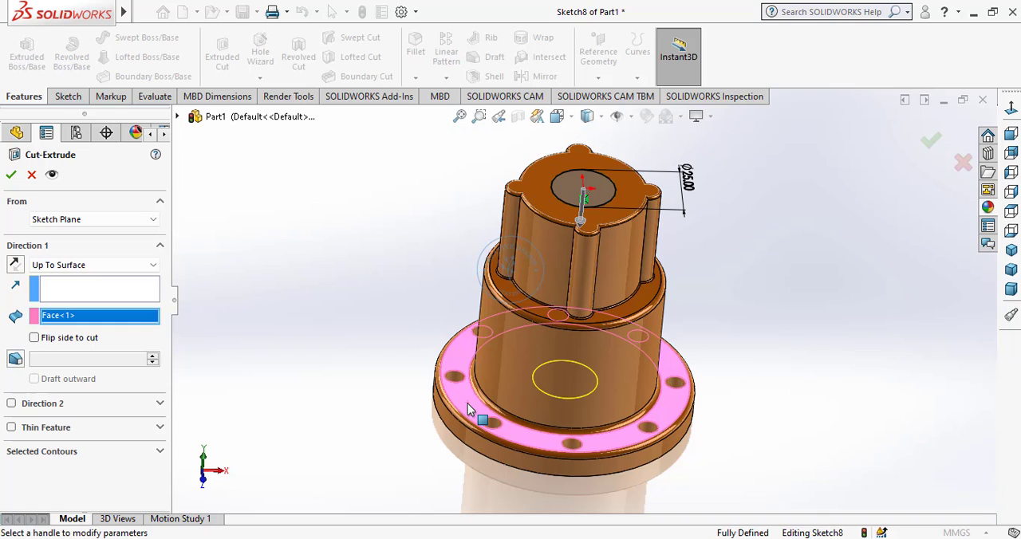
left_click(12, 175)
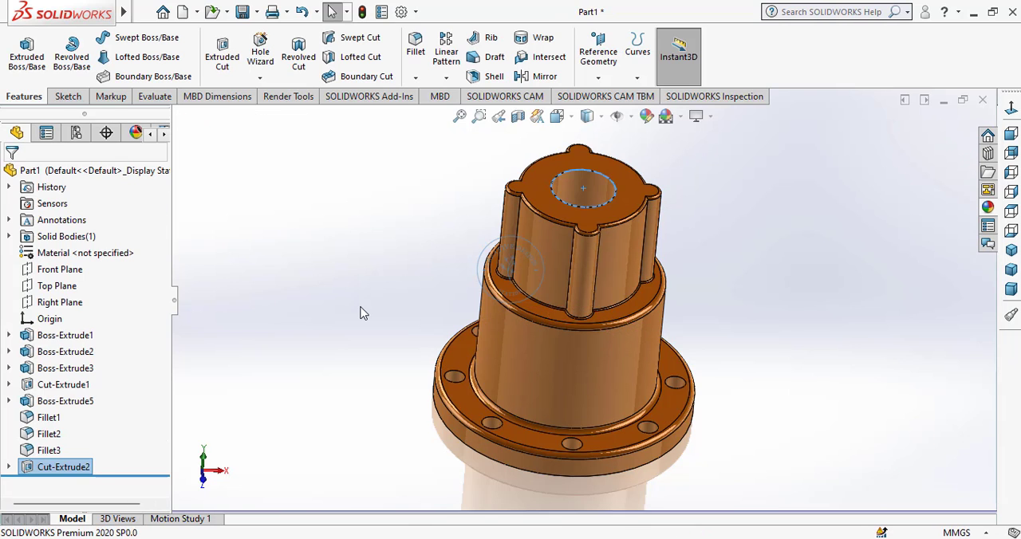
middle_click_drag(415, 329, 360, 386)
middle_click_drag(402, 446, 642, 416)
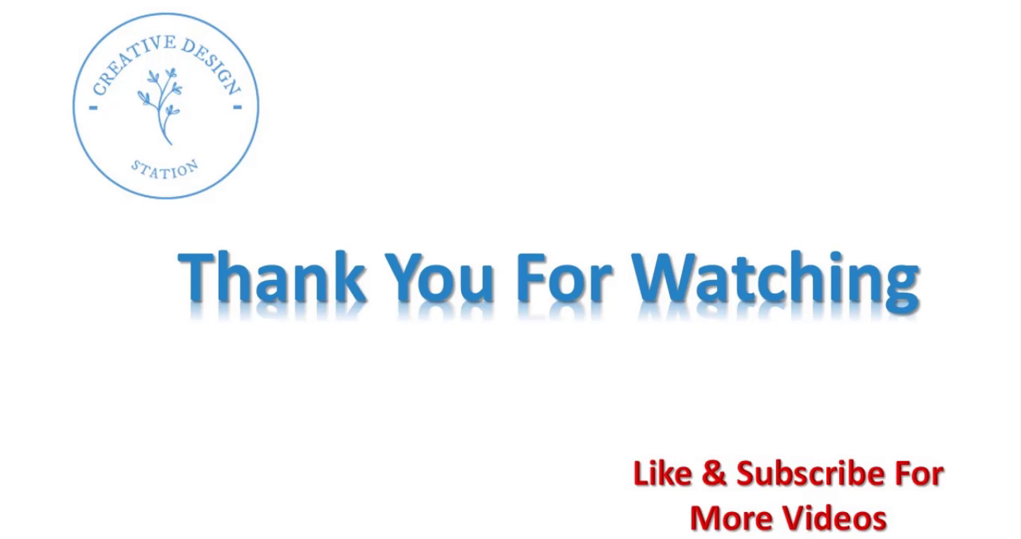